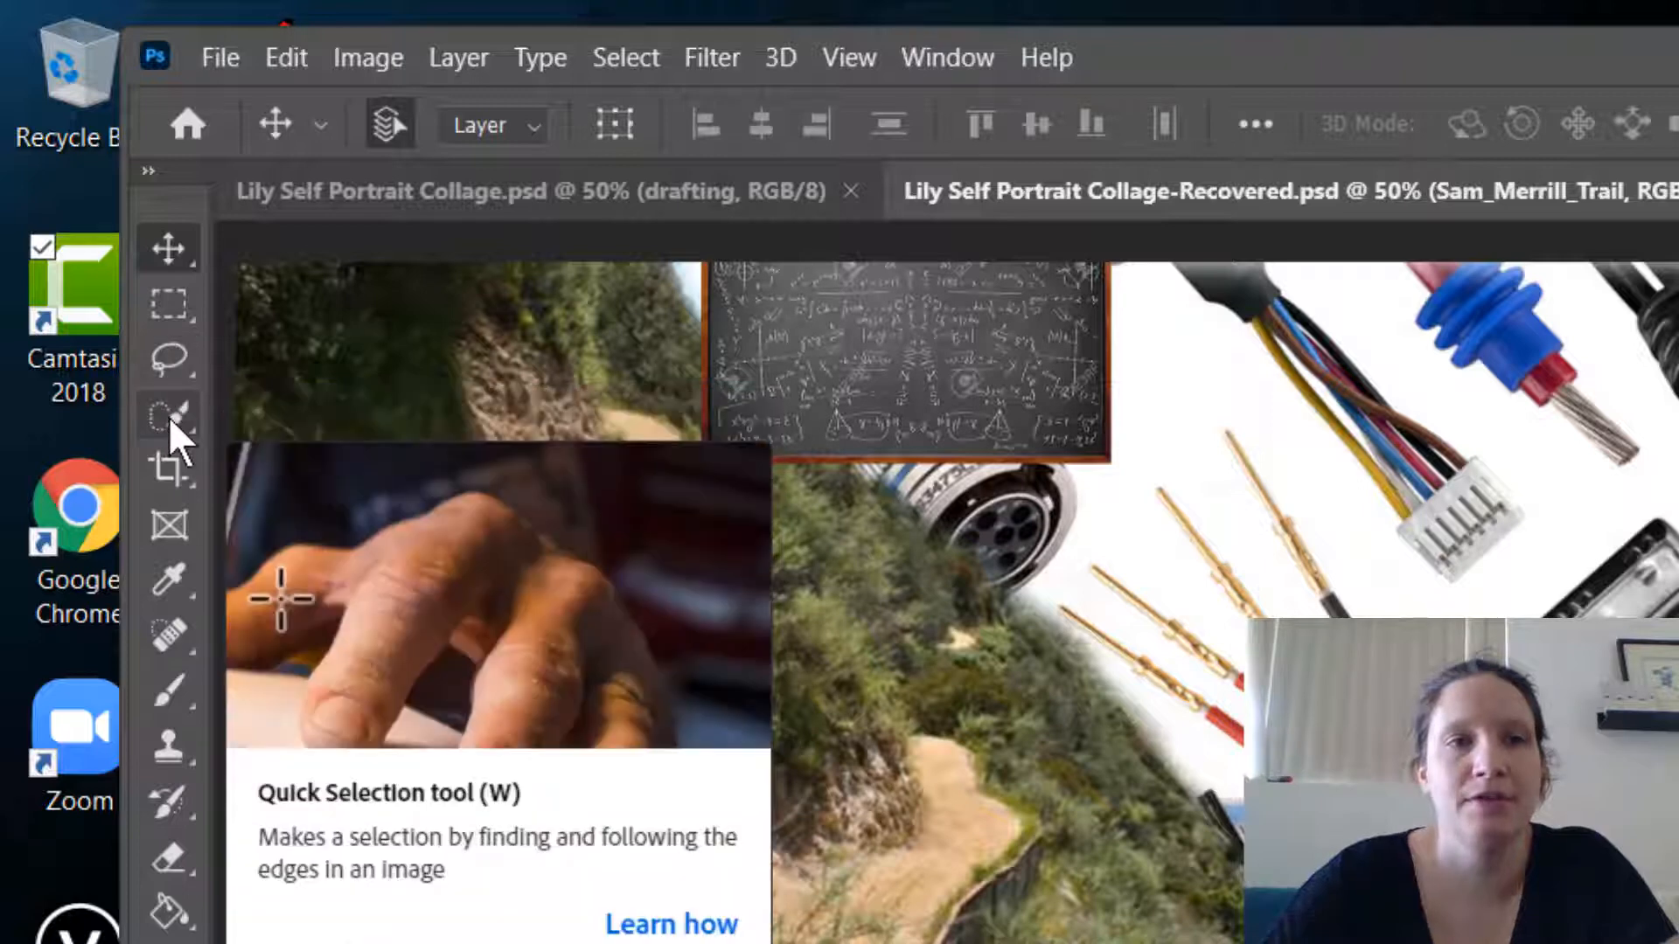
Choose the Quick Selection tool and toggle the Sam_Merrill_Trail layer's visibility to check what it covers
{"action": "left_click", "coordinate": [167, 415]}
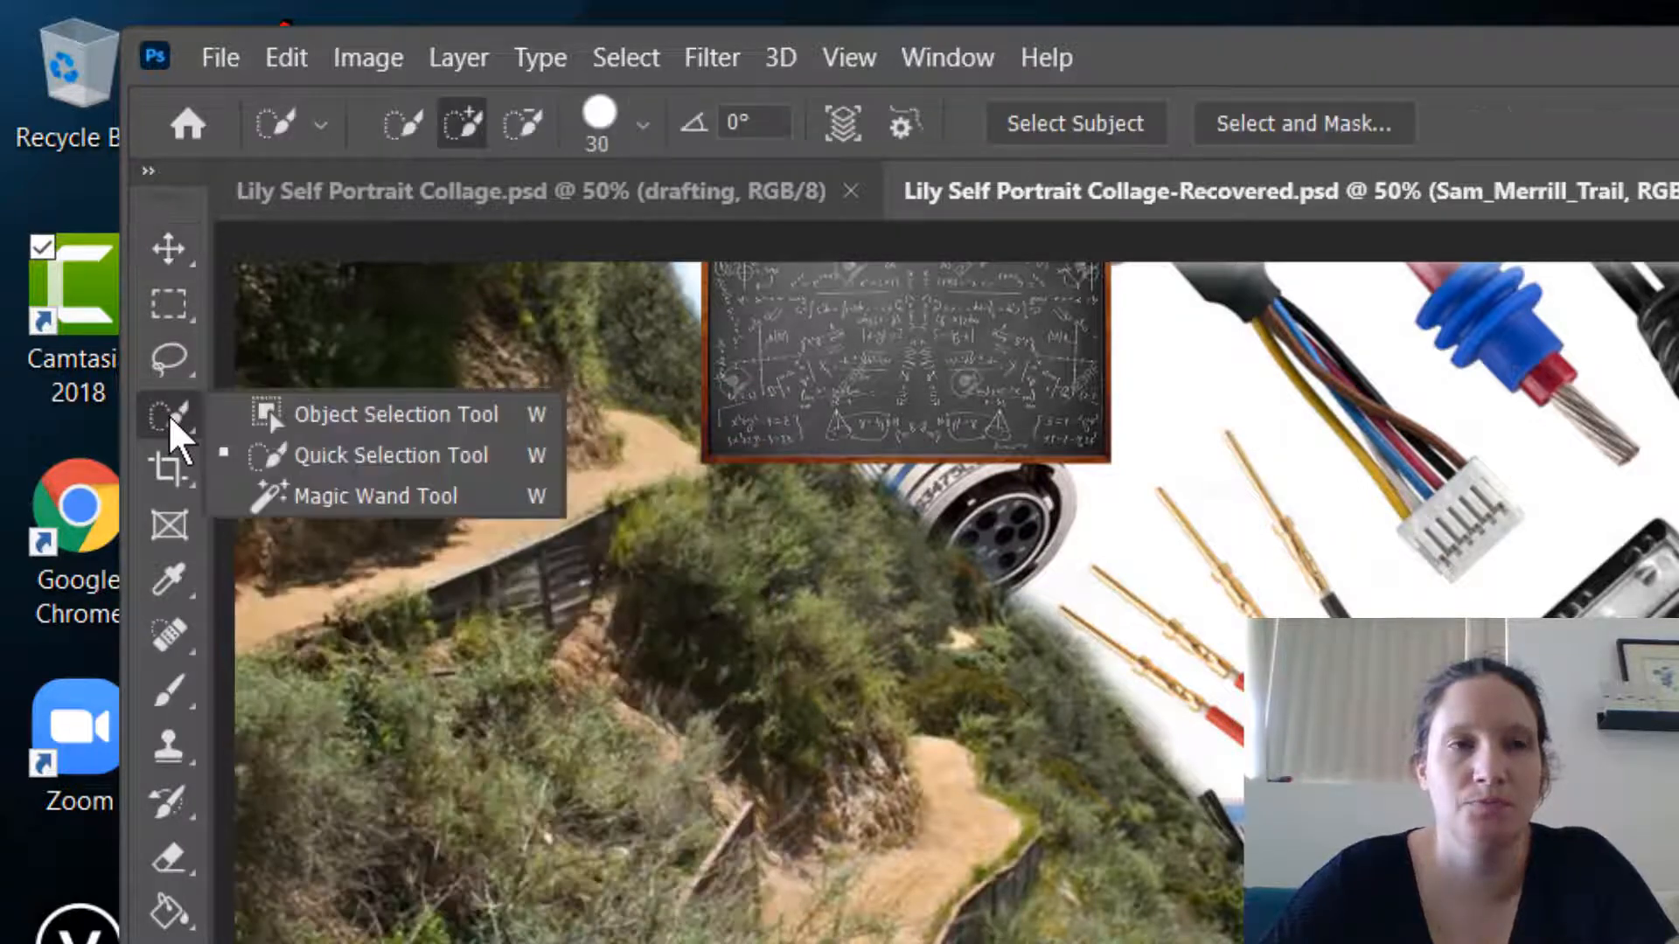
{"action": "left_click", "coordinate": [411, 456]}
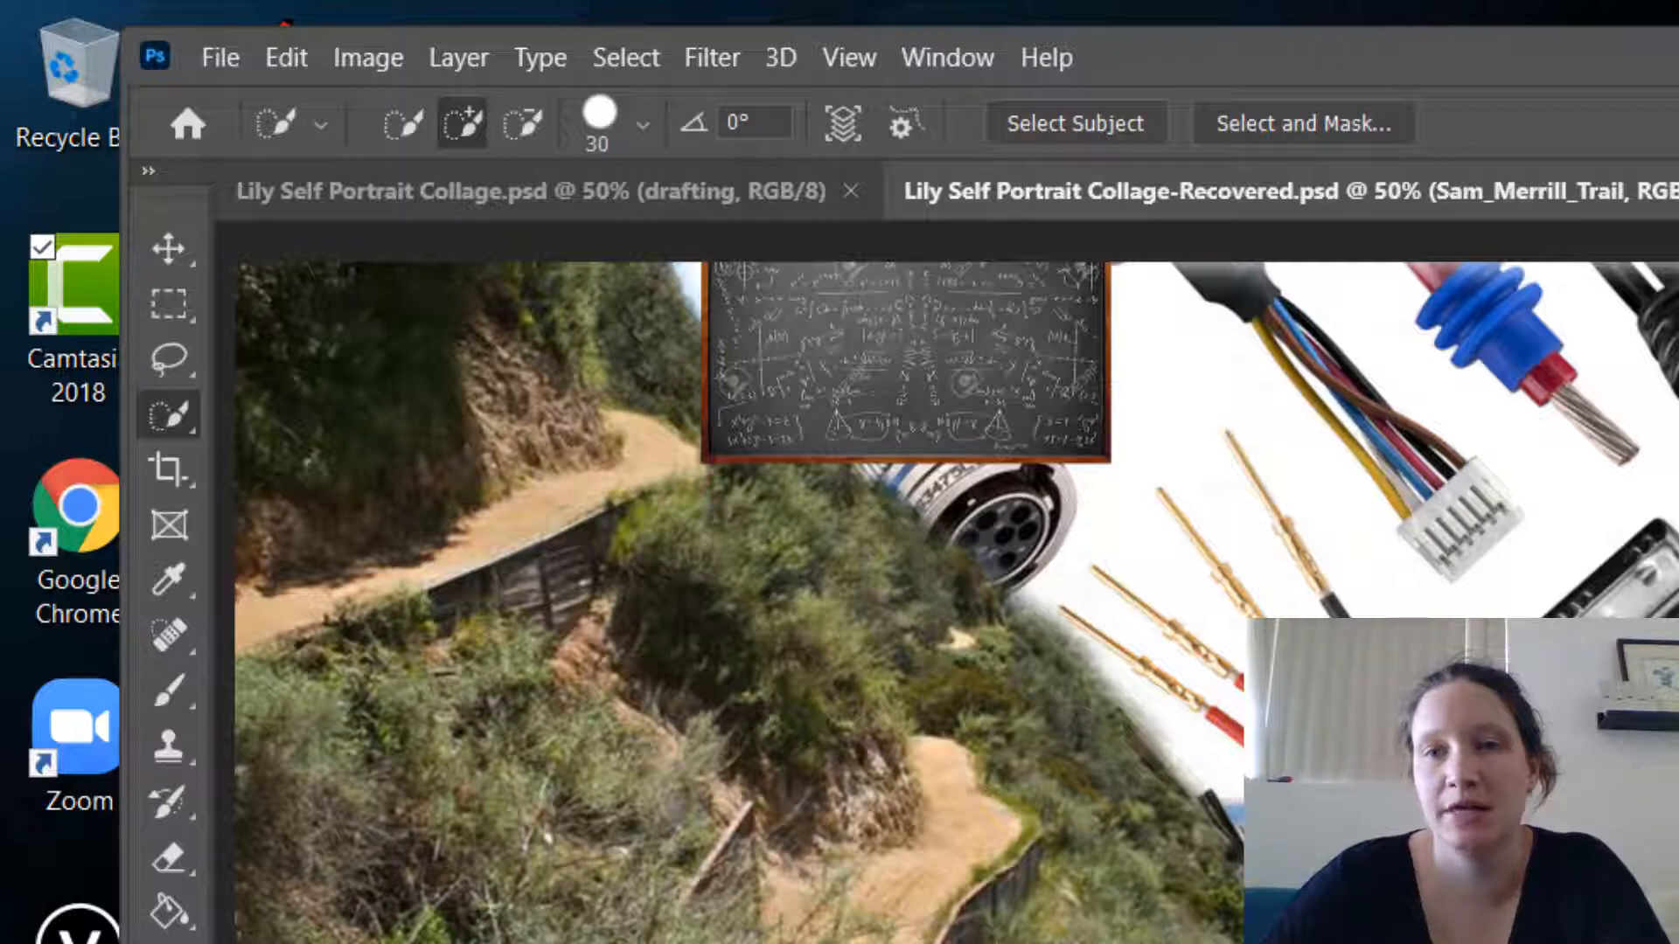
{"action": "key", "text": "ctrl+comma"}
{"action": "key", "text": "ctrl+comma"}
{"action": "key", "text": "ctrl+comma"}
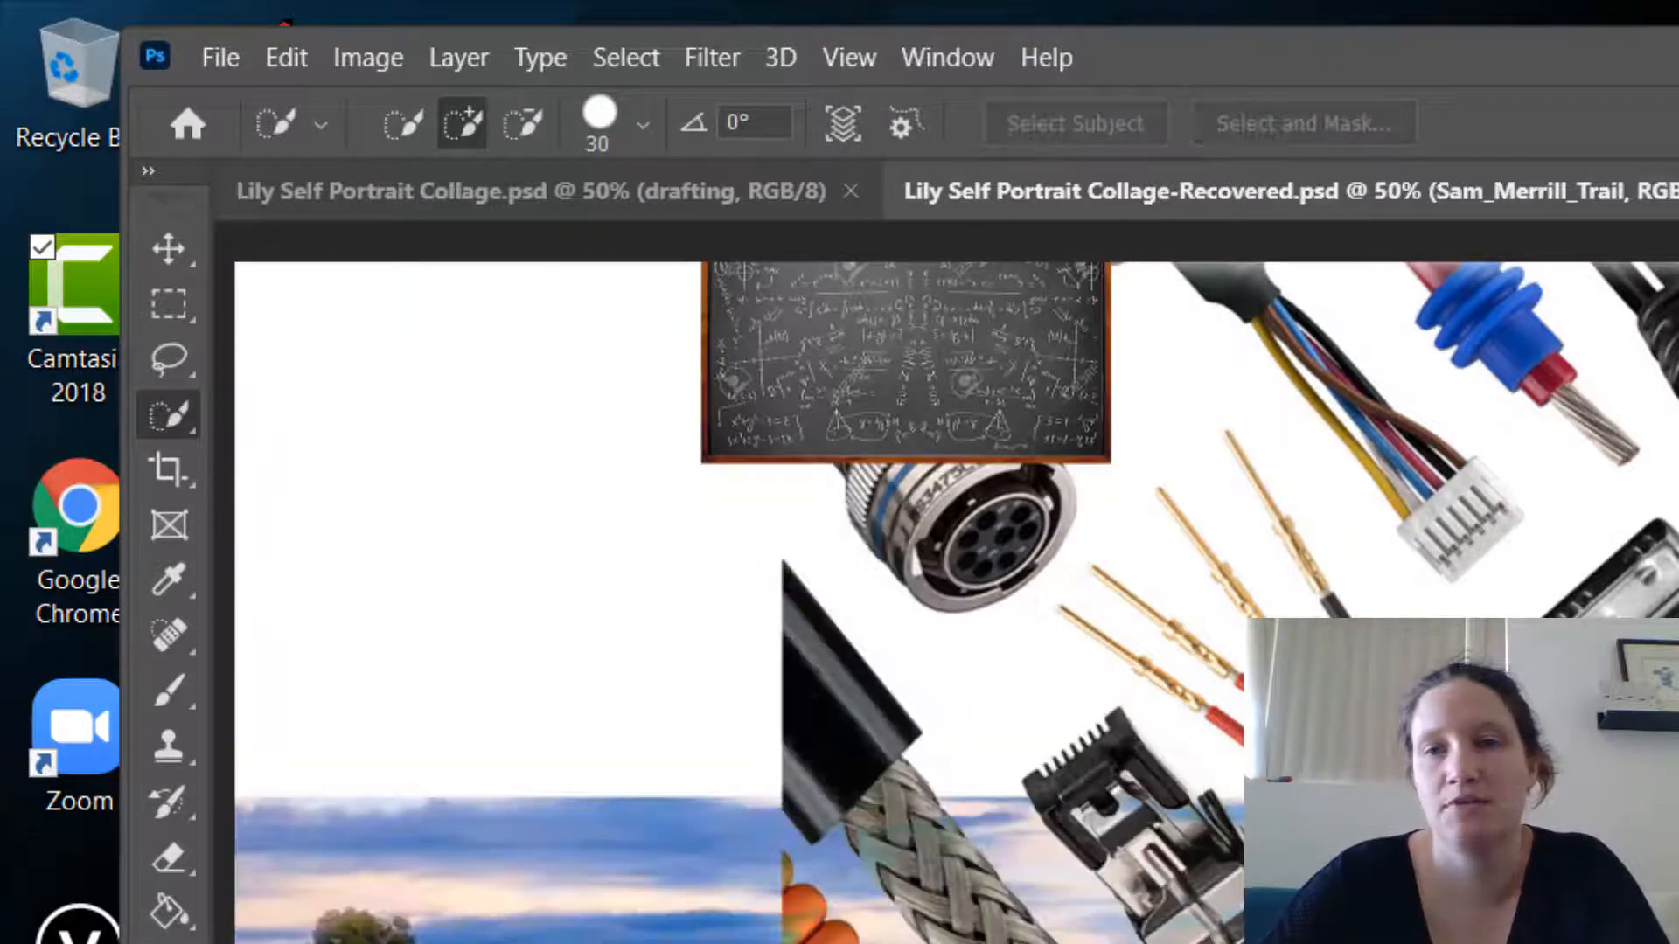
{"action": "key", "text": "ctrl+comma"}
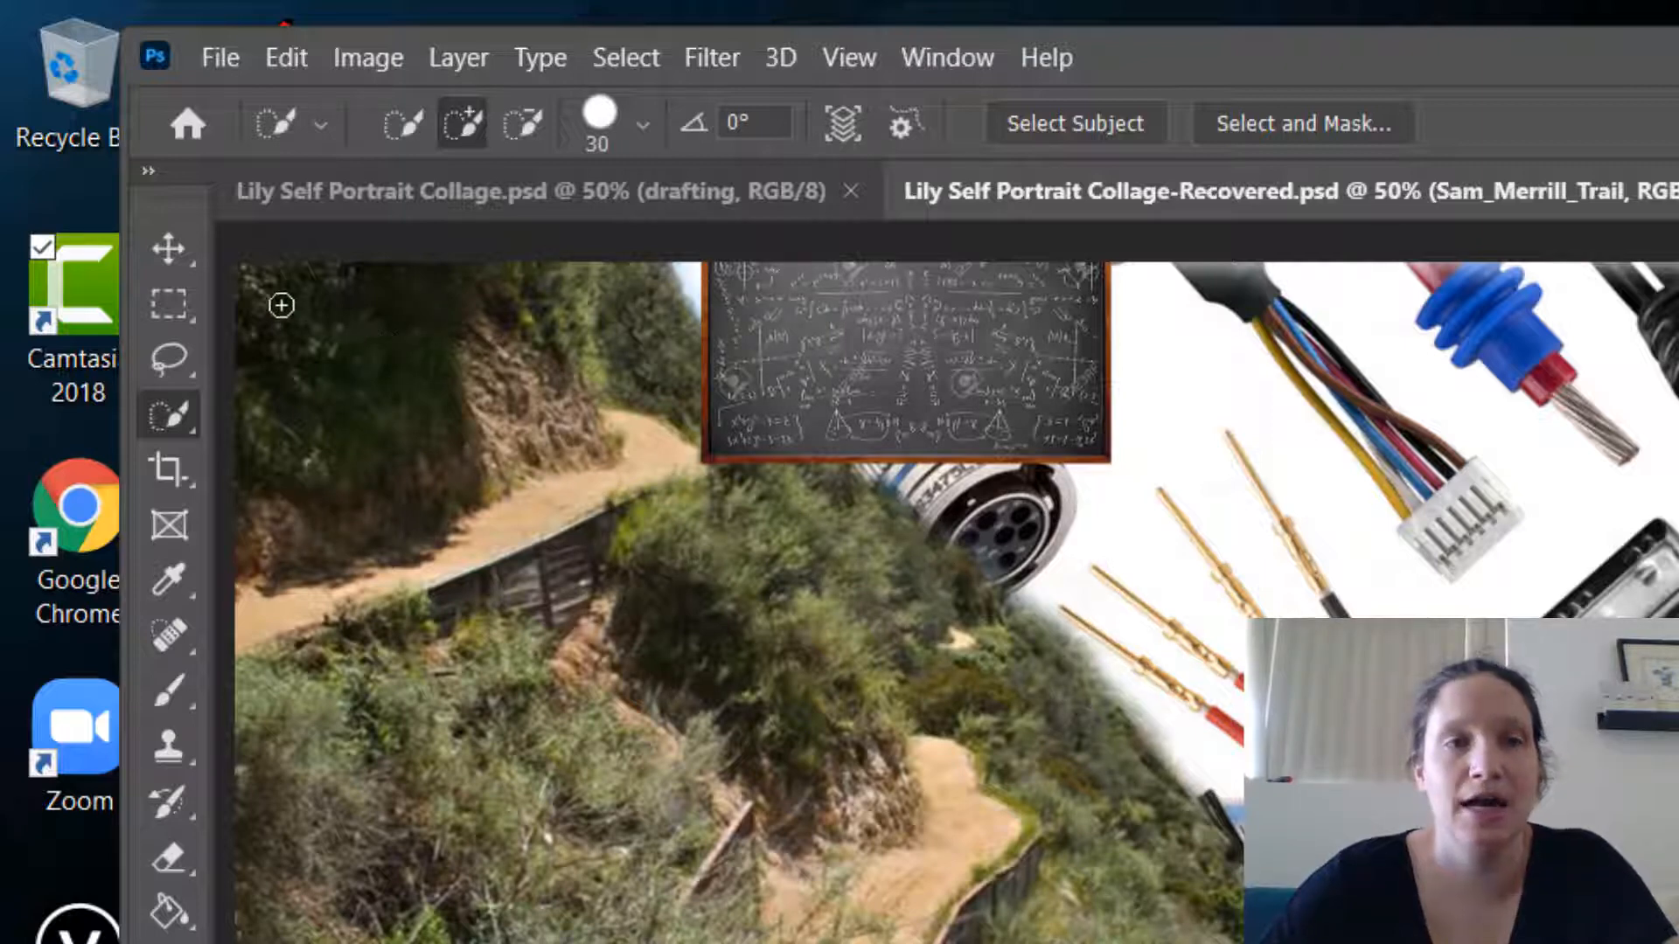
Quick-select the dark rocky hillside above the trail in the image's upper-left corner, subtract the excess near the chalkboard, and copy it onto a new layer
{"action": "left_click_drag", "start_coordinate": [255, 297], "coordinate": [376, 306]}
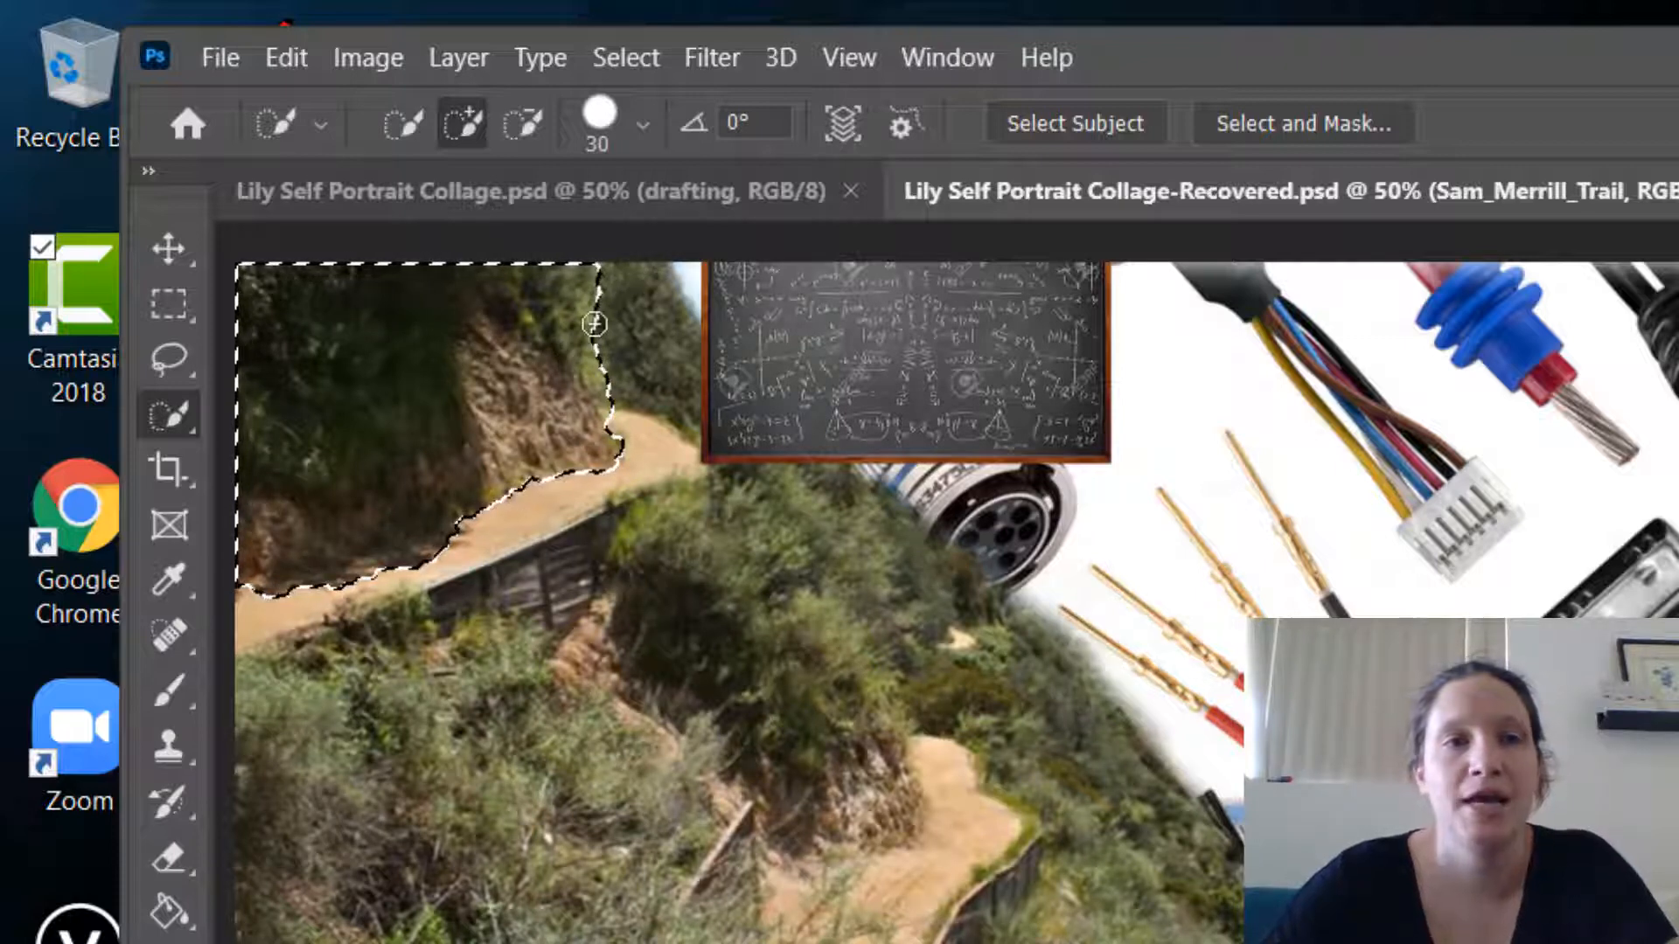
{"action": "left_click", "coordinate": [607, 291]}
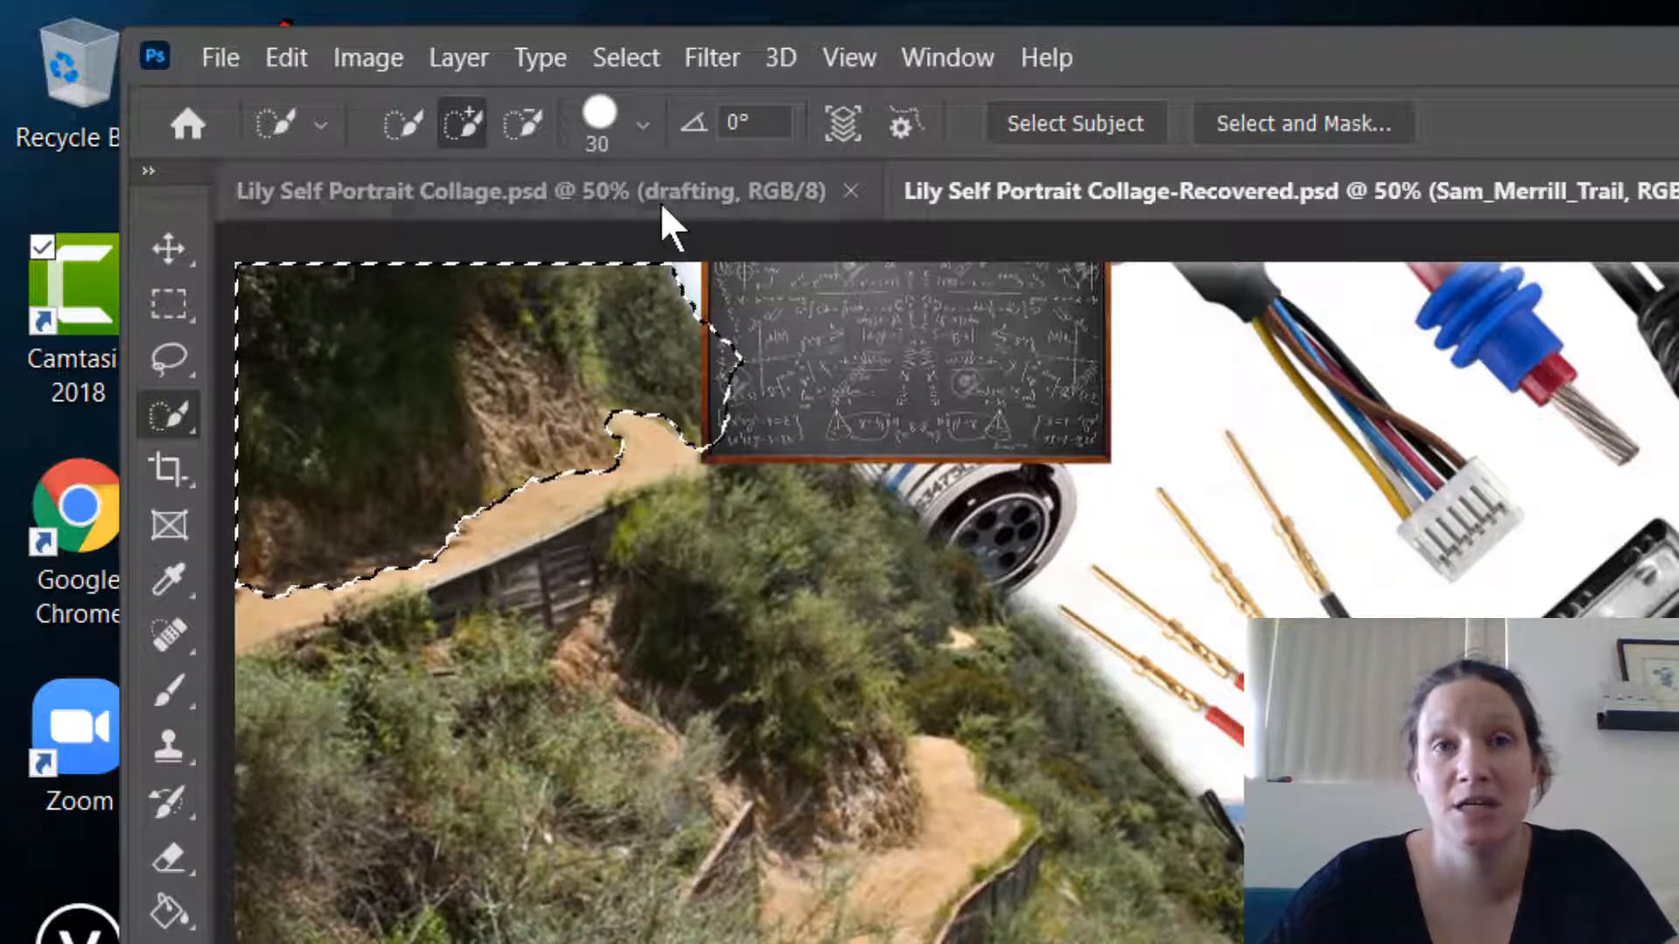
{"action": "left_click", "coordinate": [522, 125]}
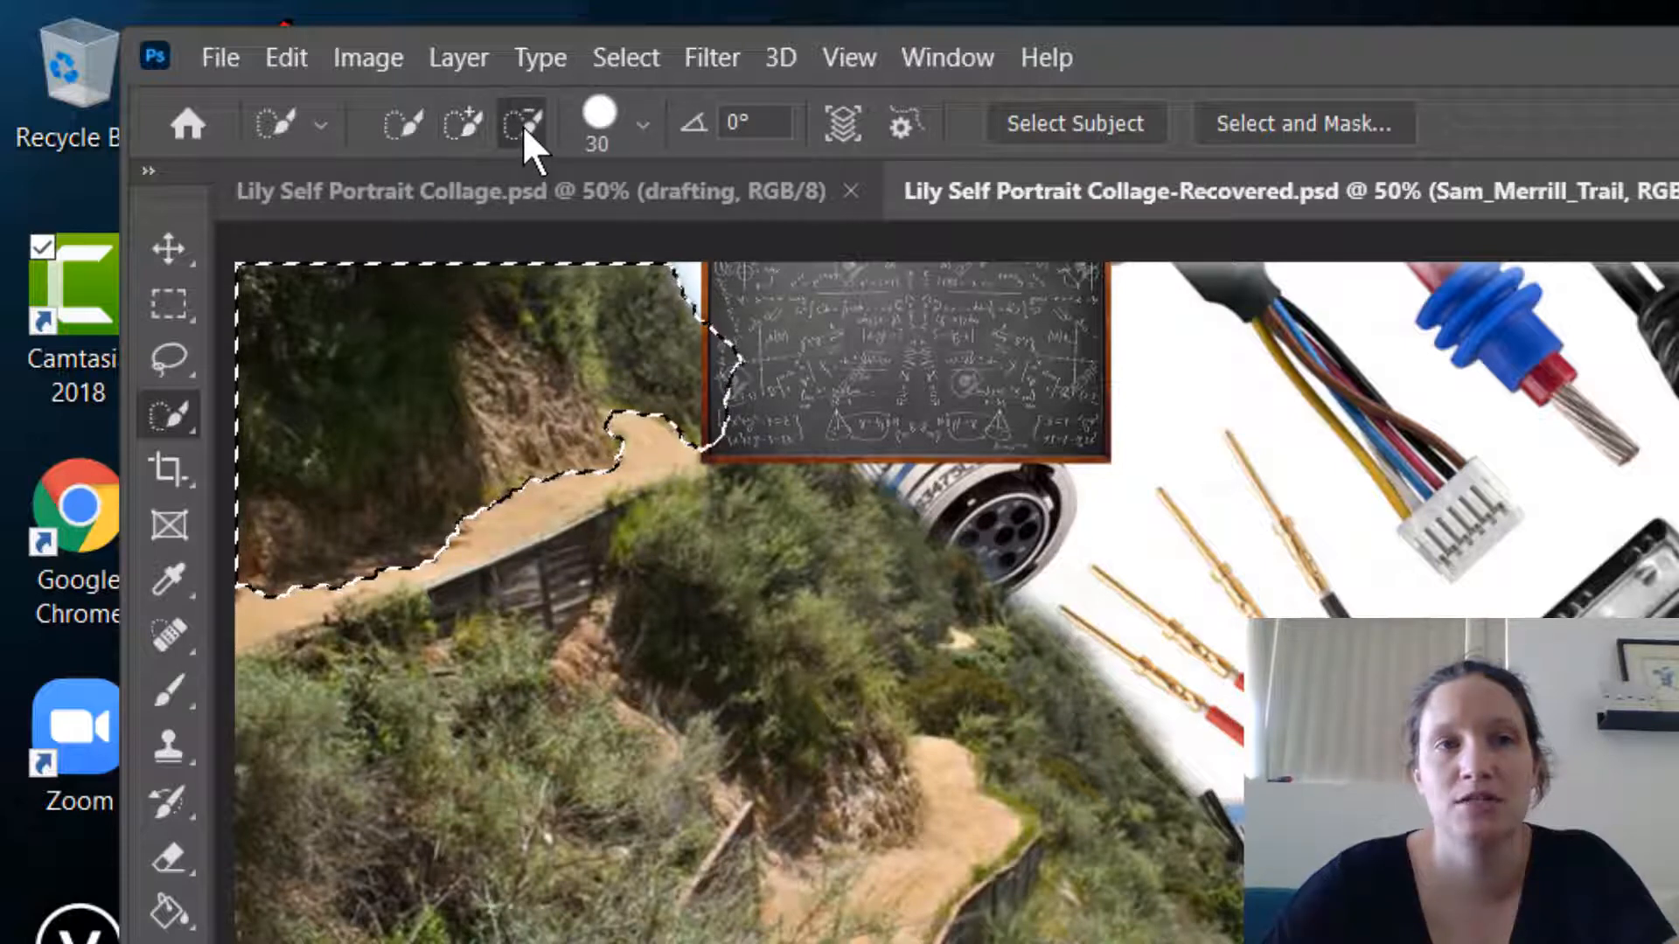
{"action": "mouse_move", "coordinate": [670, 266]}
{"action": "left_mouse_down"}
{"action": "mouse_move", "coordinate": [691, 419]}
{"action": "mouse_move", "coordinate": [695, 350]}
{"action": "mouse_move", "coordinate": [717, 419]}
{"action": "mouse_move", "coordinate": [734, 358]}
{"action": "left_mouse_up"}
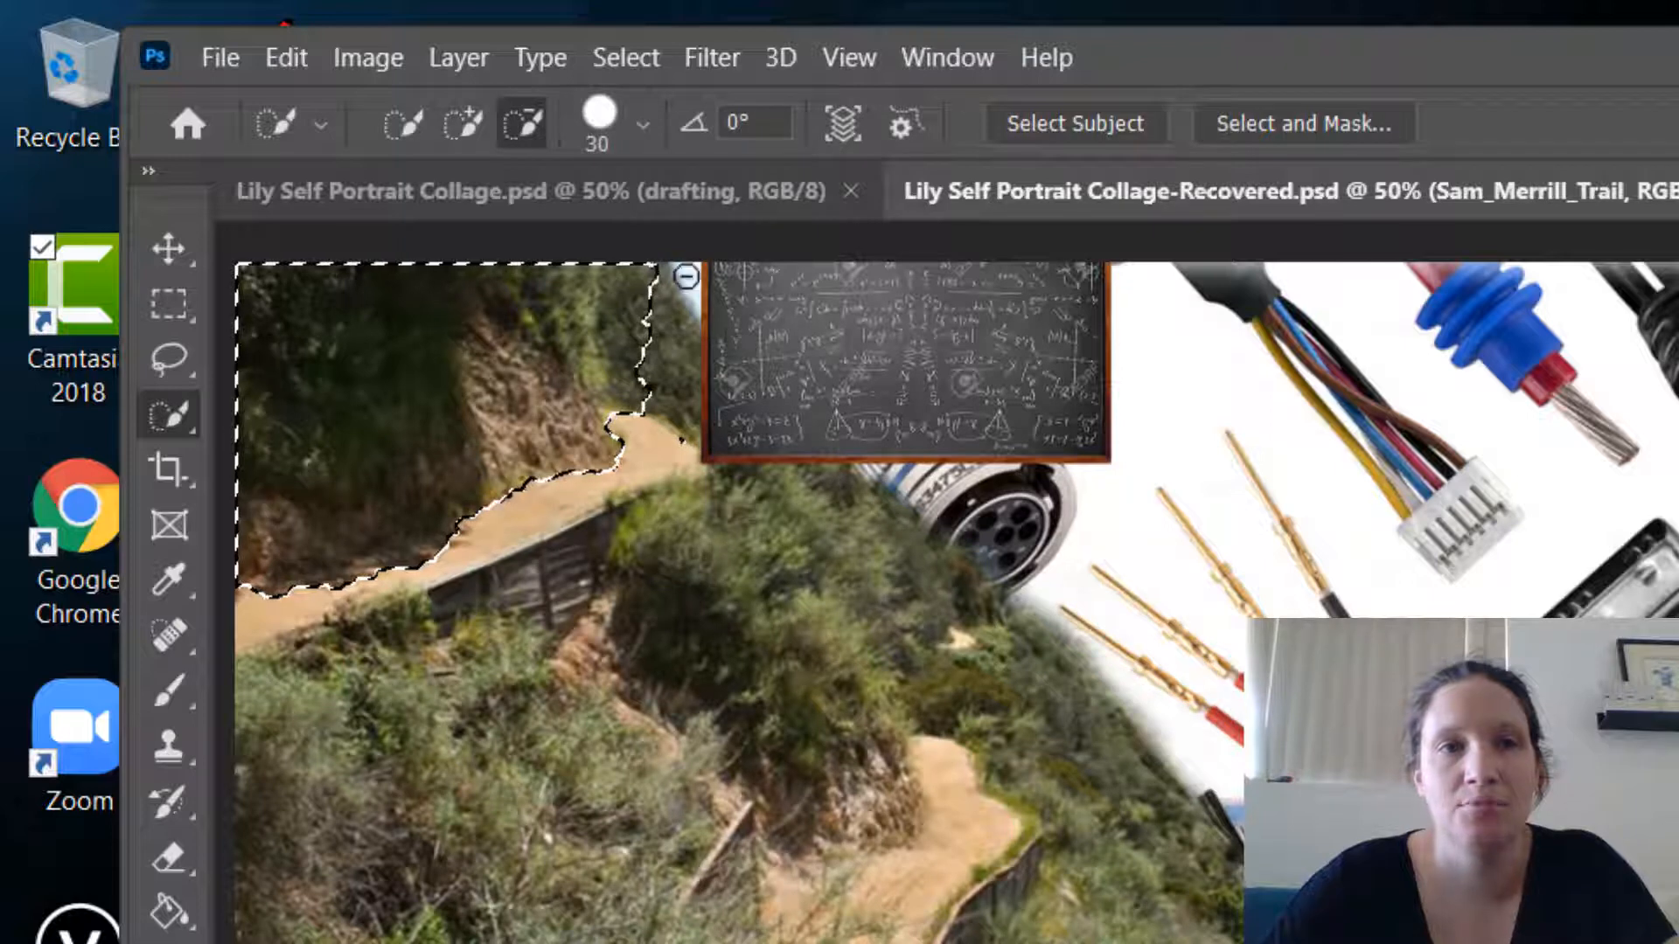
{"action": "mouse_move", "coordinate": [686, 275]}
{"action": "left_mouse_down"}
{"action": "mouse_move", "coordinate": [642, 302]}
{"action": "mouse_move", "coordinate": [648, 272]}
{"action": "mouse_move", "coordinate": [631, 322]}
{"action": "mouse_move", "coordinate": [613, 295]}
{"action": "left_mouse_up"}
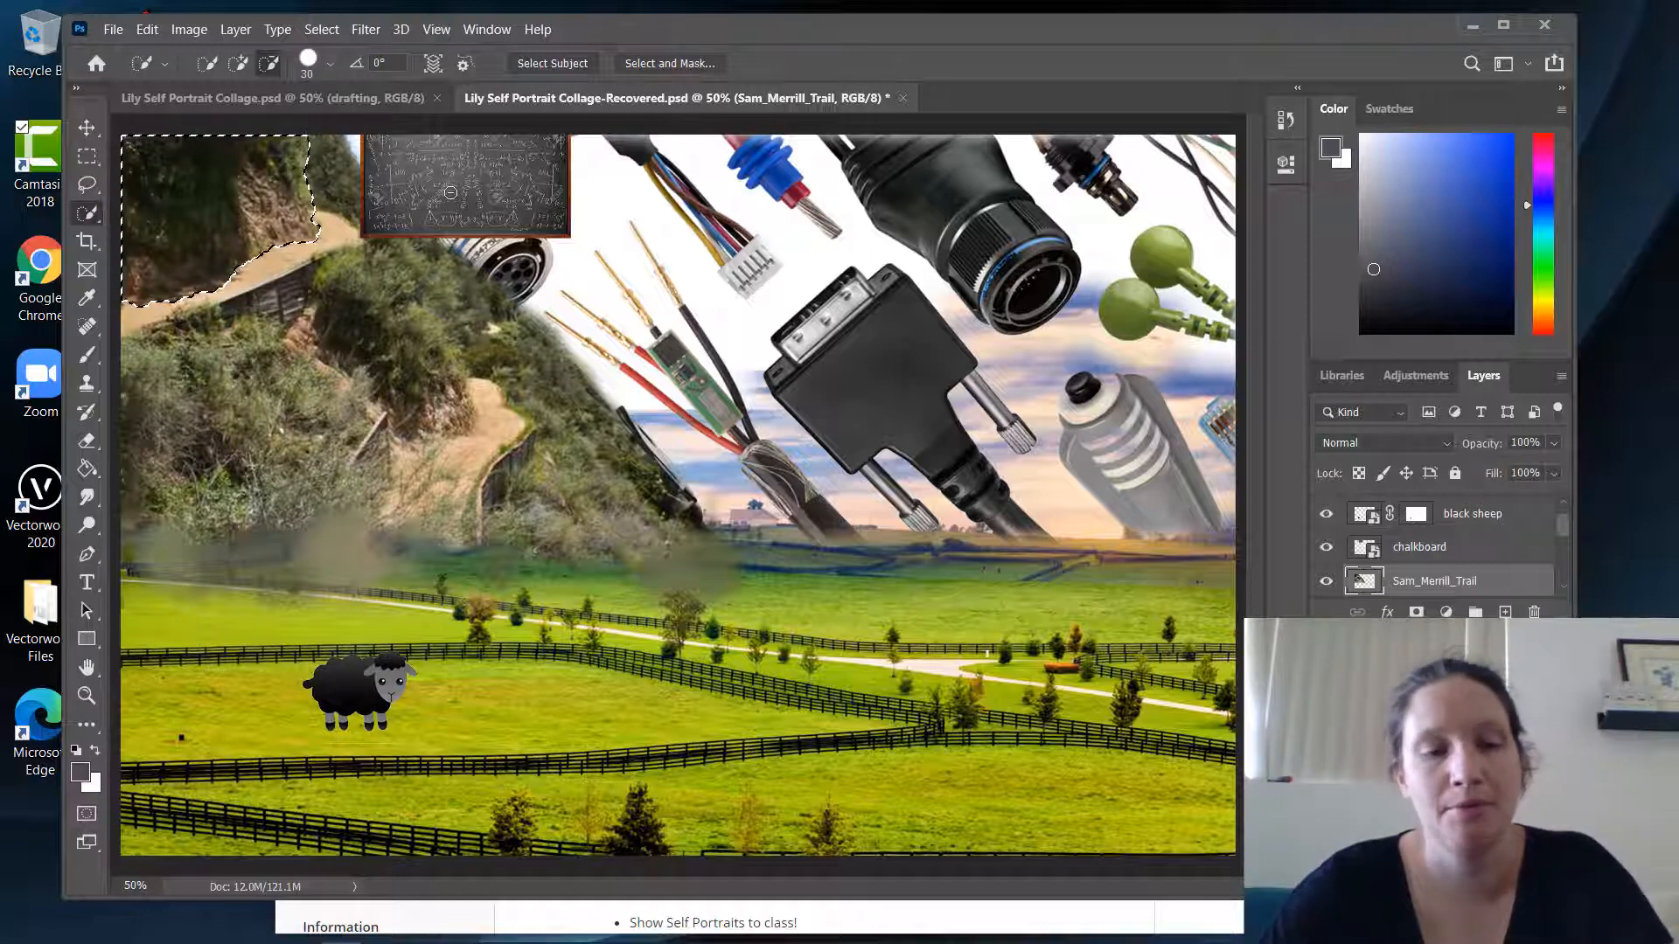
{"action": "key", "text": "ctrl+c"}
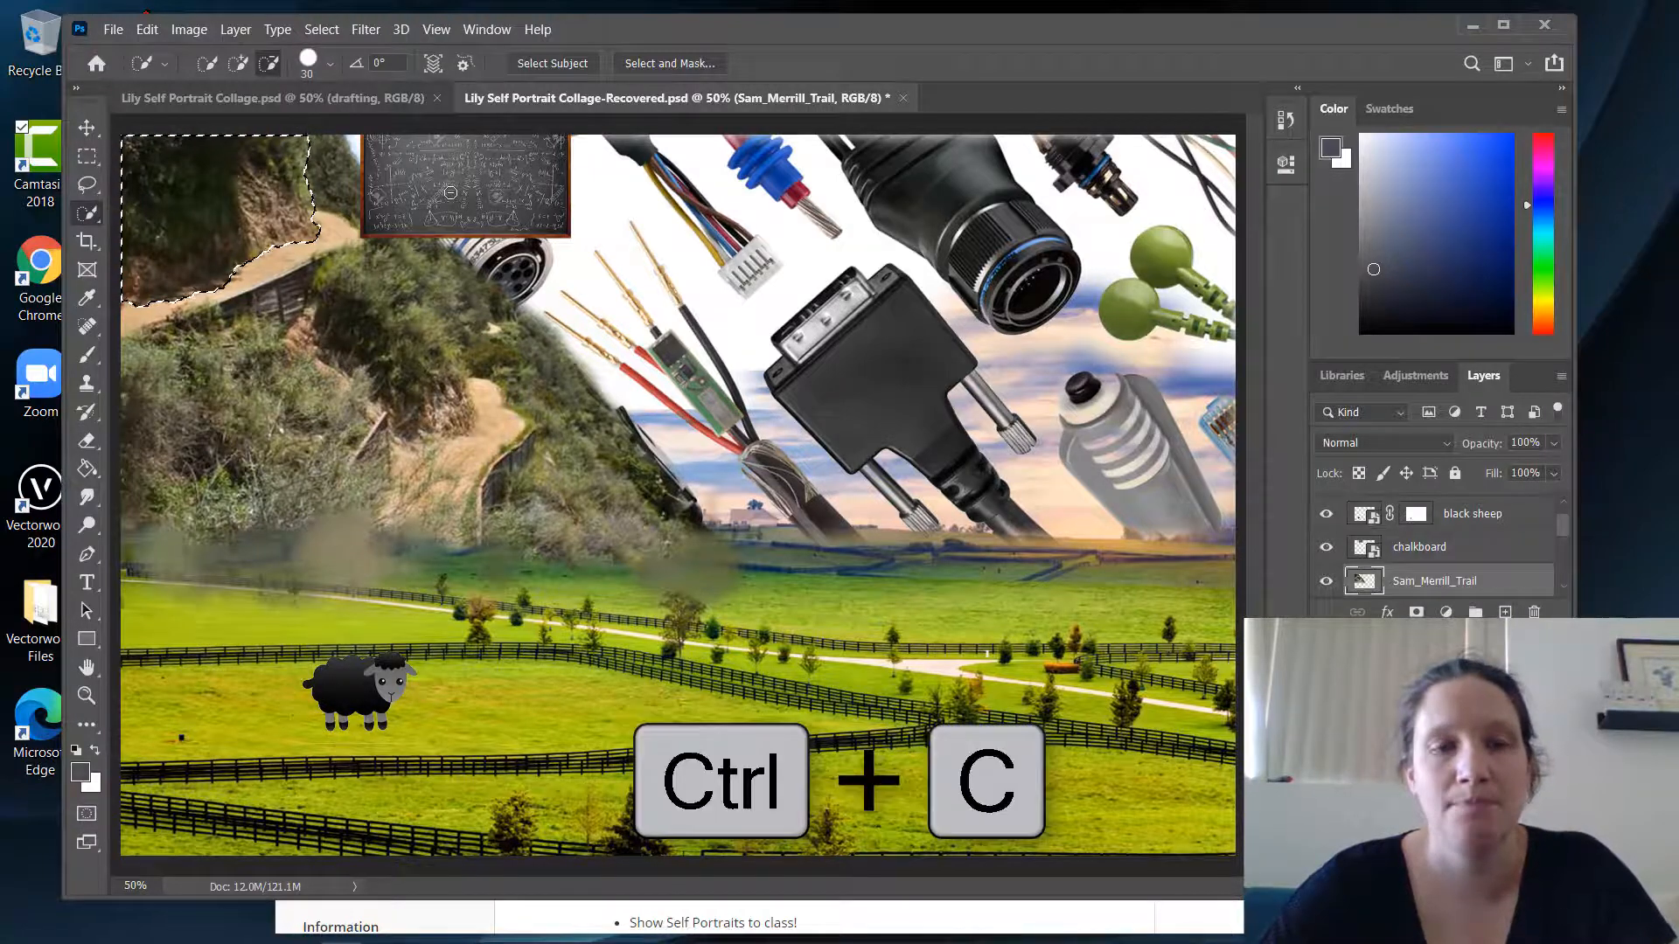
{"action": "key", "text": "ctrl+v"}
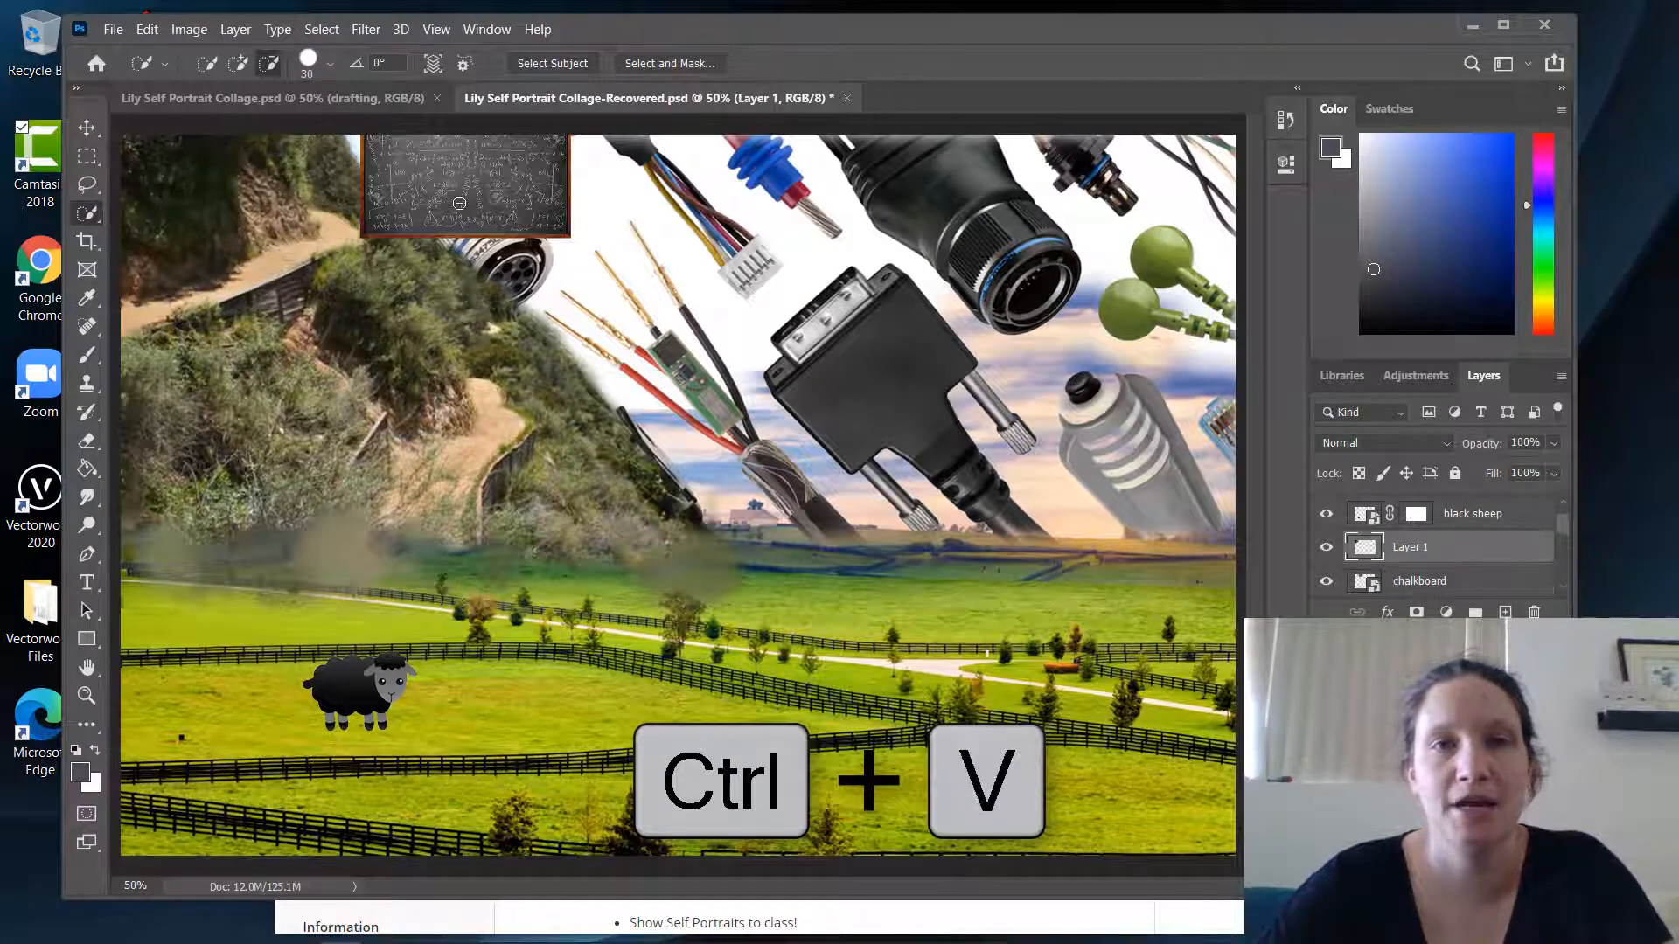
Hide and reshow the chalkboard, Layer 1 and Sam_Merrill_Trail layers to examine the pasted rock cutout
{"action": "left_click", "coordinate": [1328, 583]}
{"action": "scroll", "coordinate": [1330, 583], "scroll_direction": "up", "scroll_amount": 1}
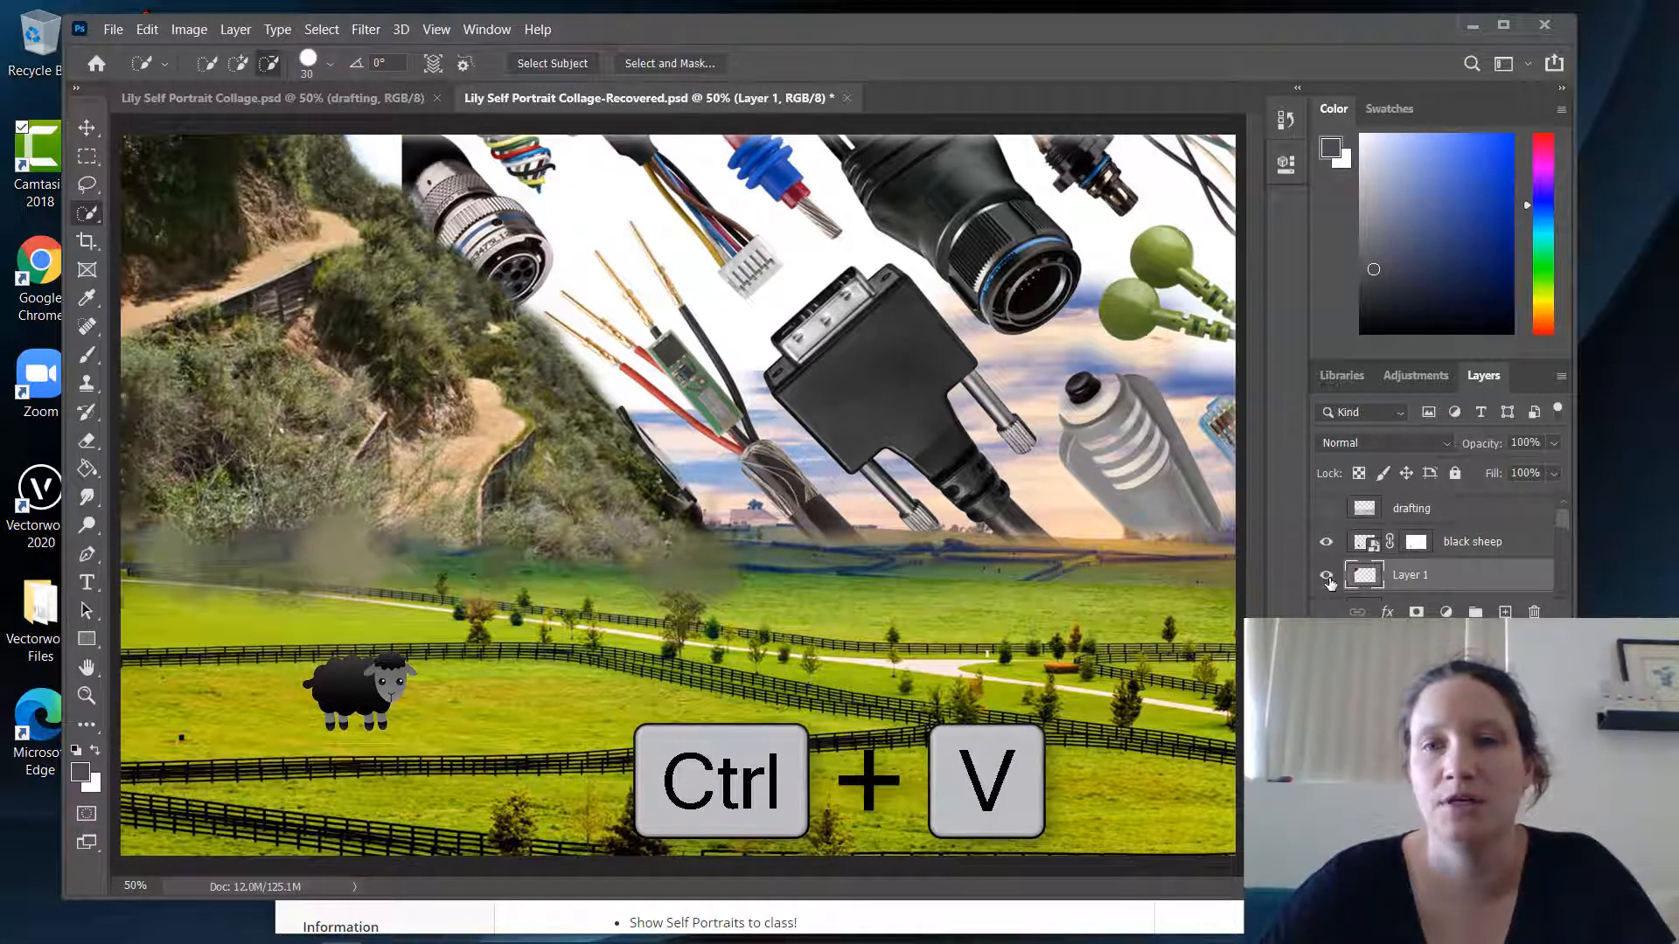
{"action": "scroll", "coordinate": [1326, 575], "scroll_direction": "down", "scroll_amount": 1}
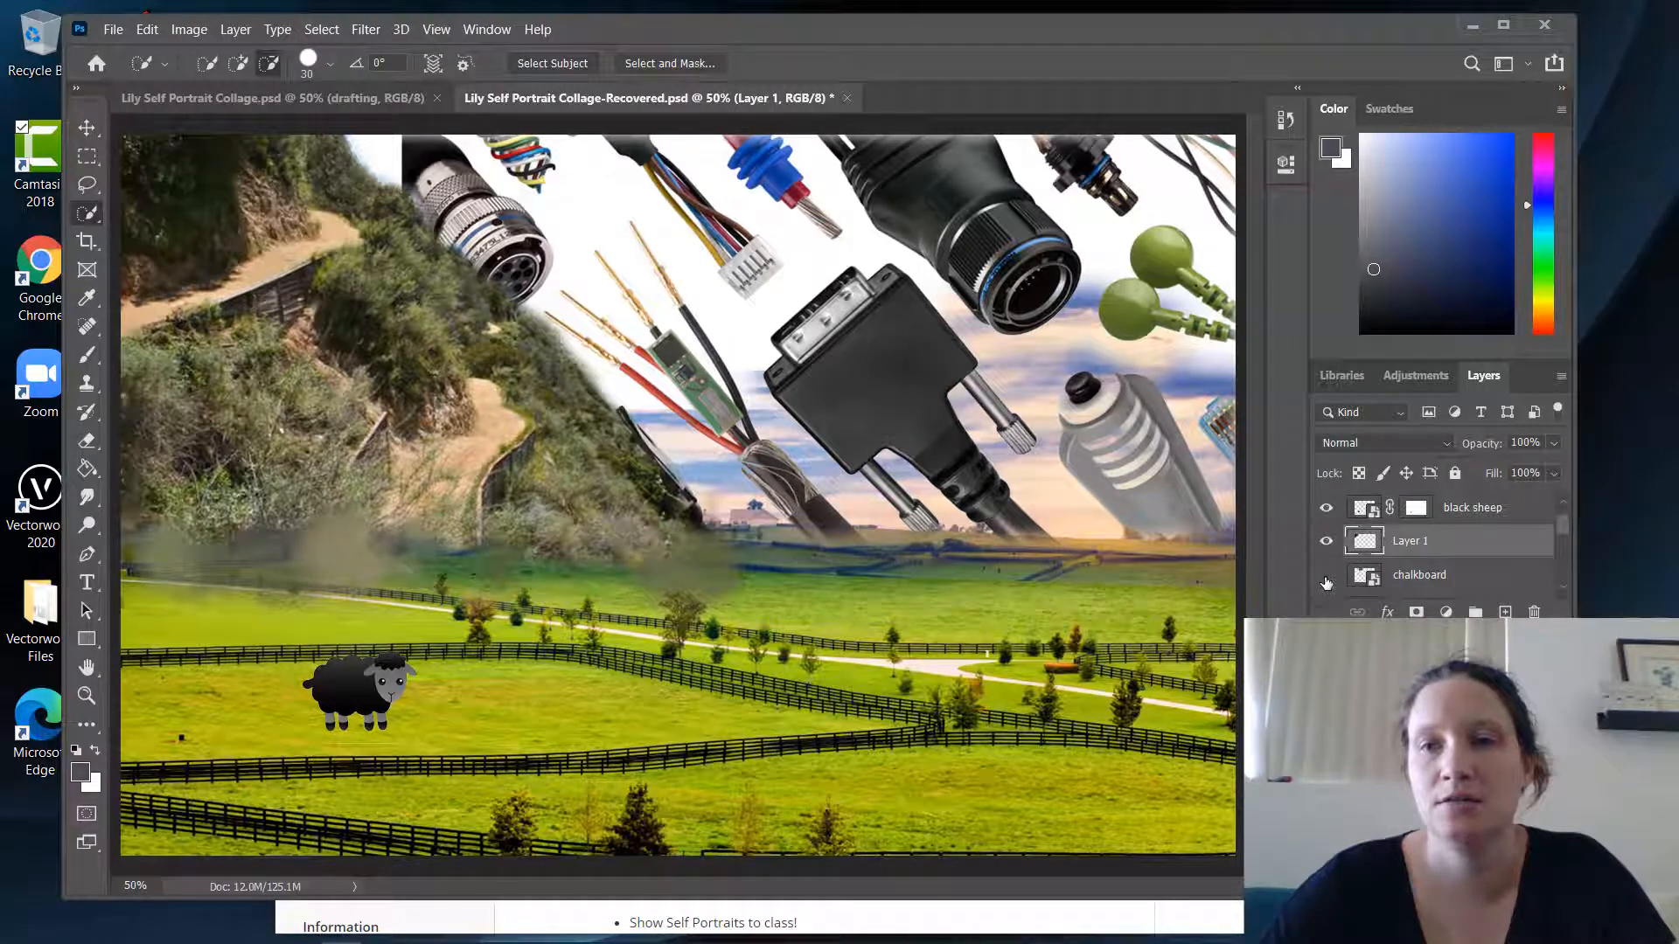
{"action": "scroll", "coordinate": [1326, 578], "scroll_direction": "down", "scroll_amount": 1}
{"action": "left_click", "coordinate": [1328, 579]}
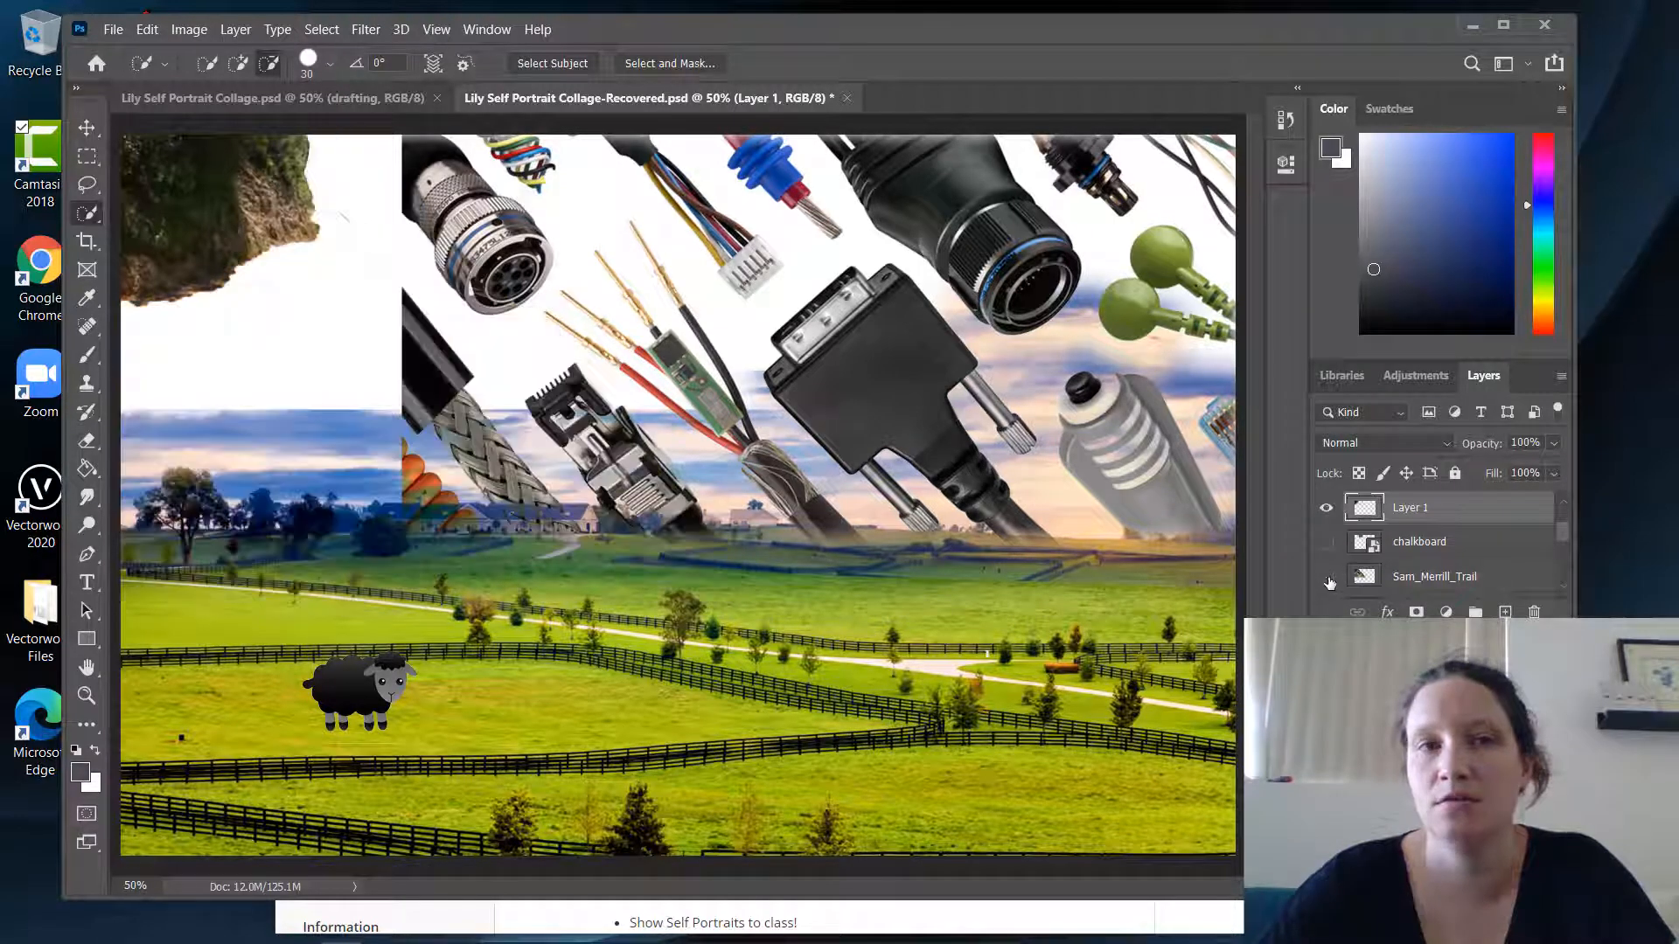
{"action": "left_click", "coordinate": [1326, 508]}
{"action": "left_click", "coordinate": [1326, 508]}
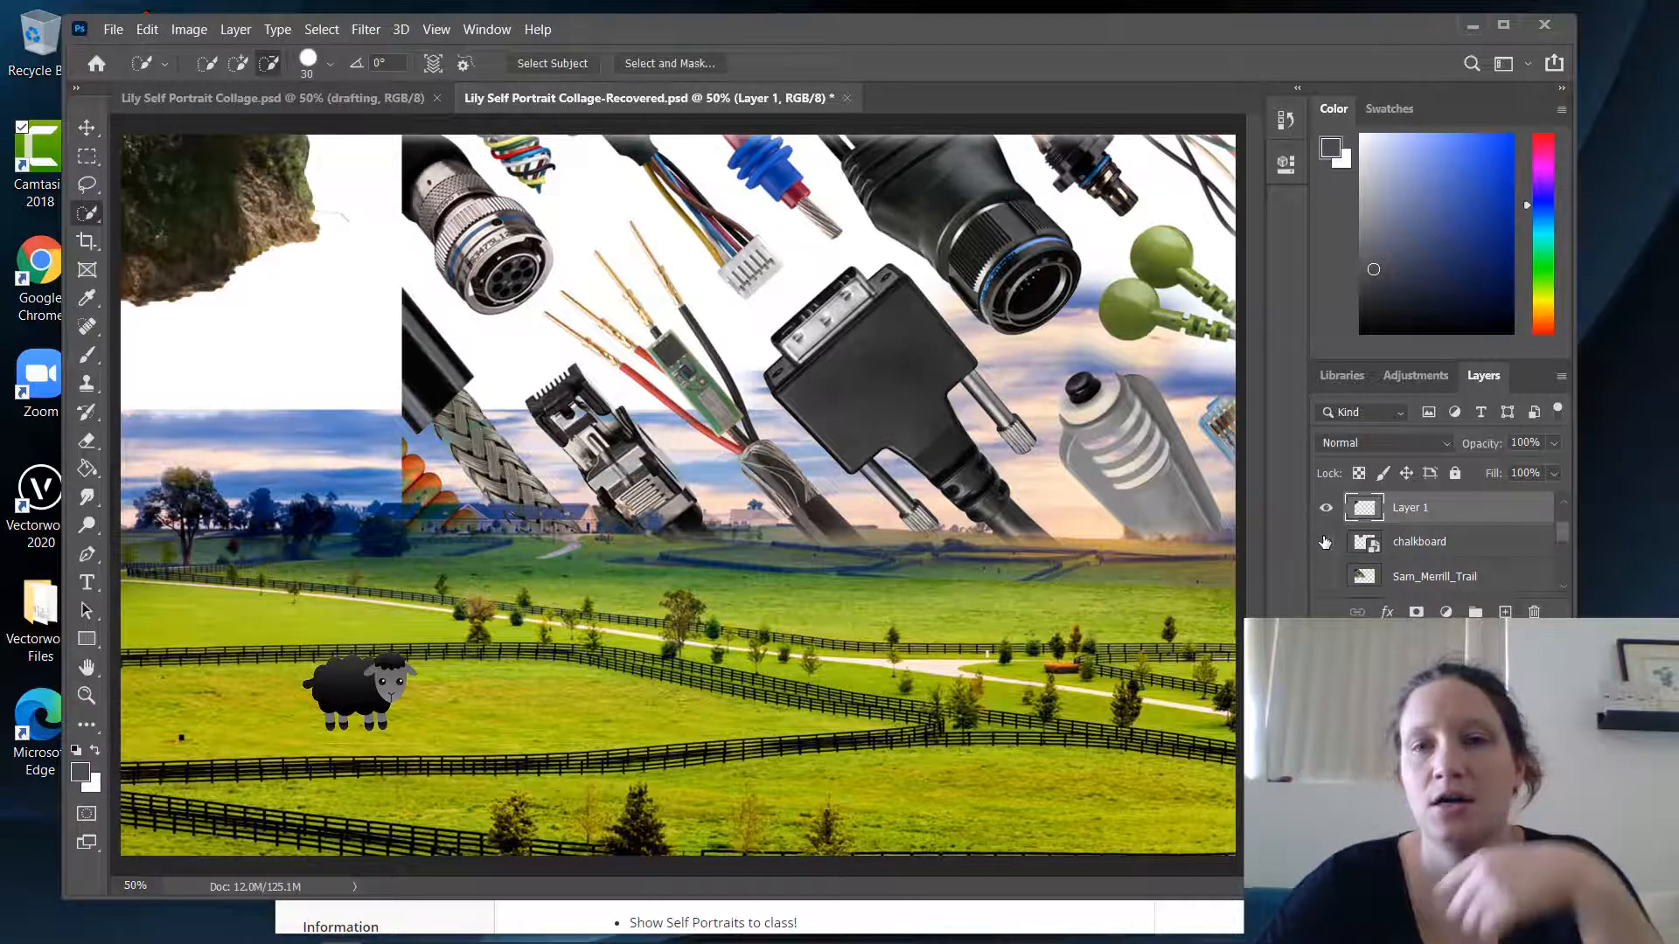
{"action": "left_click", "coordinate": [1327, 576]}
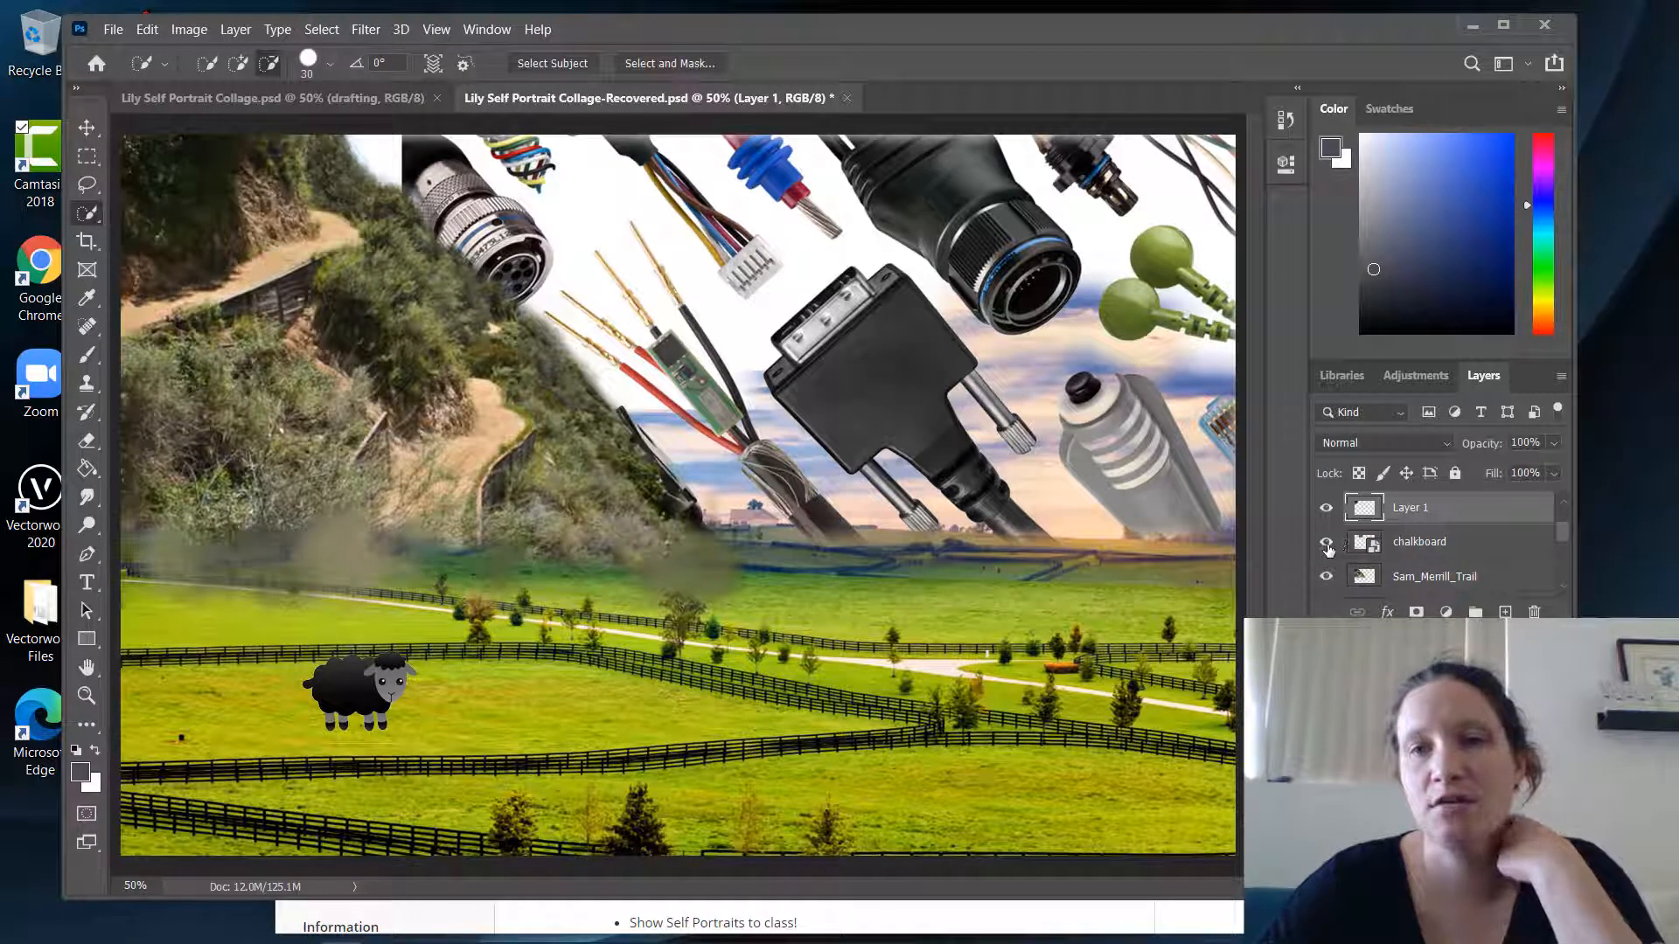
{"action": "left_click", "coordinate": [1326, 543]}
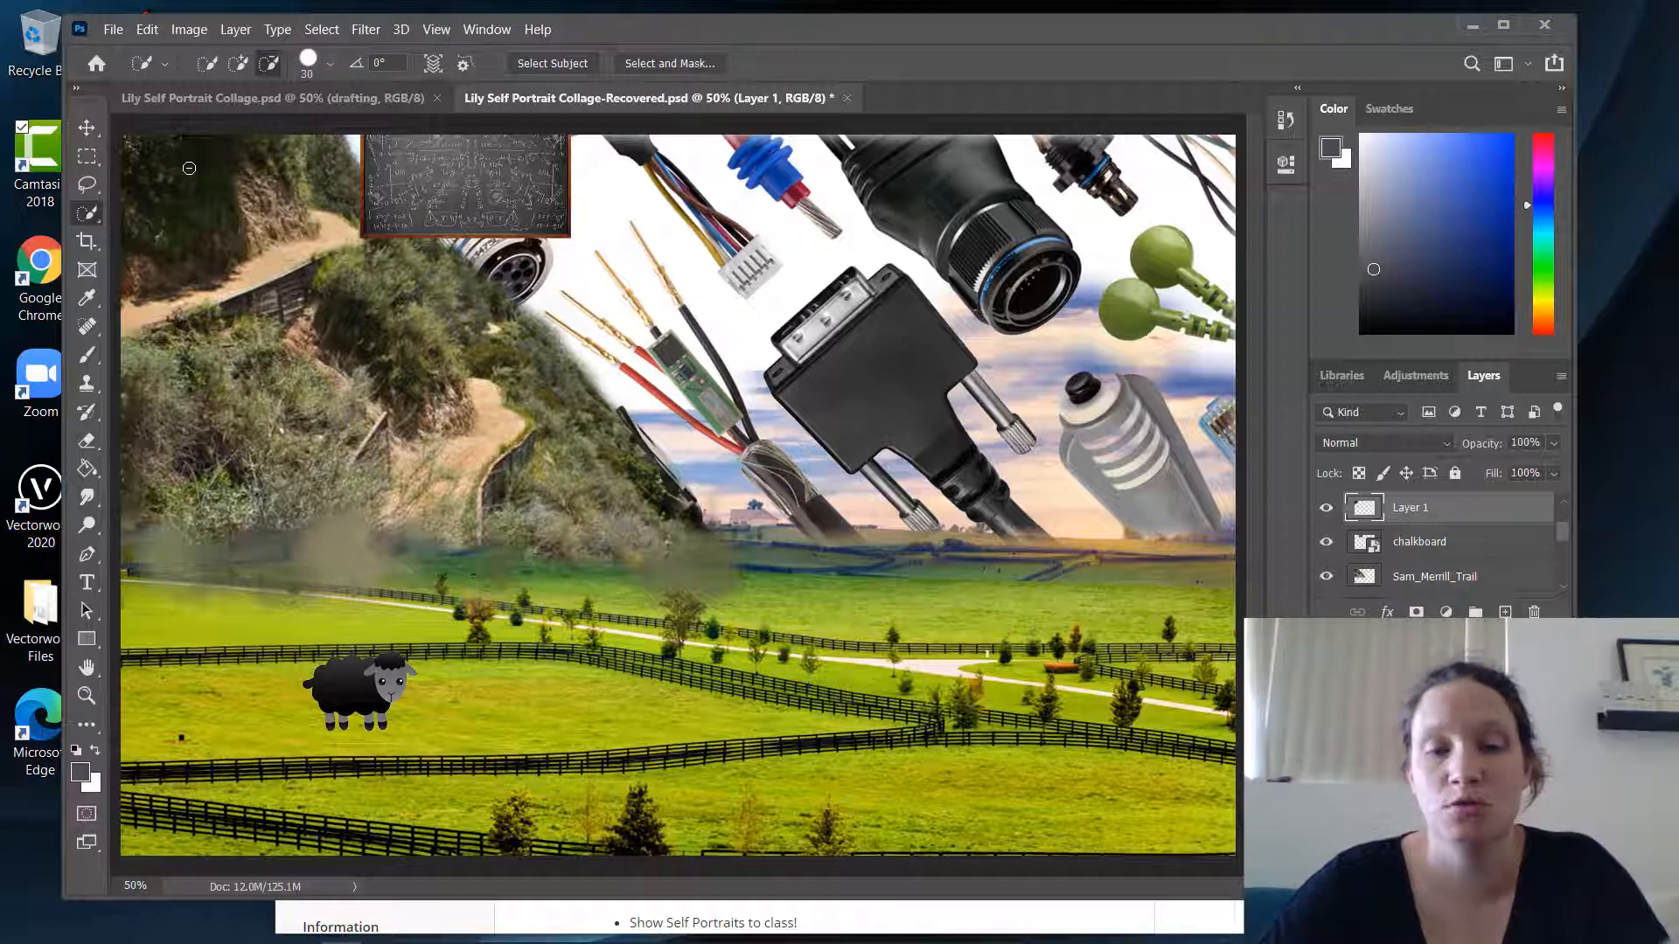
Move the chalkboard left with the Move tool so its left edge tucks behind the rock cutout
{"action": "key", "text": "v"}
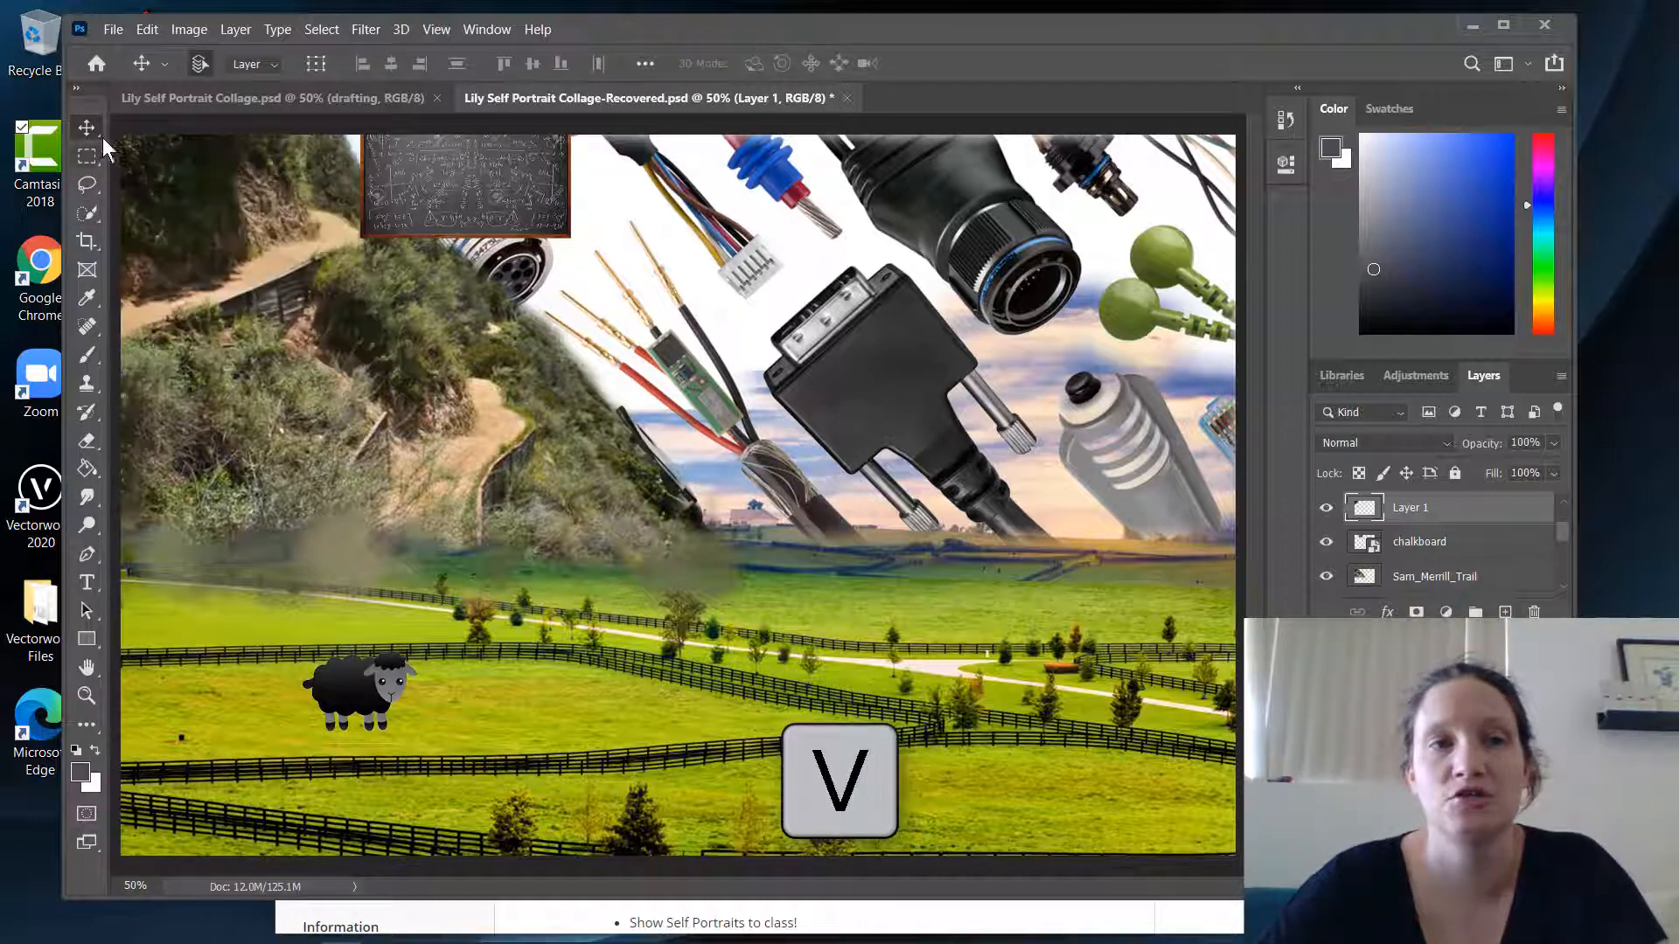
{"action": "left_click", "coordinate": [507, 205]}
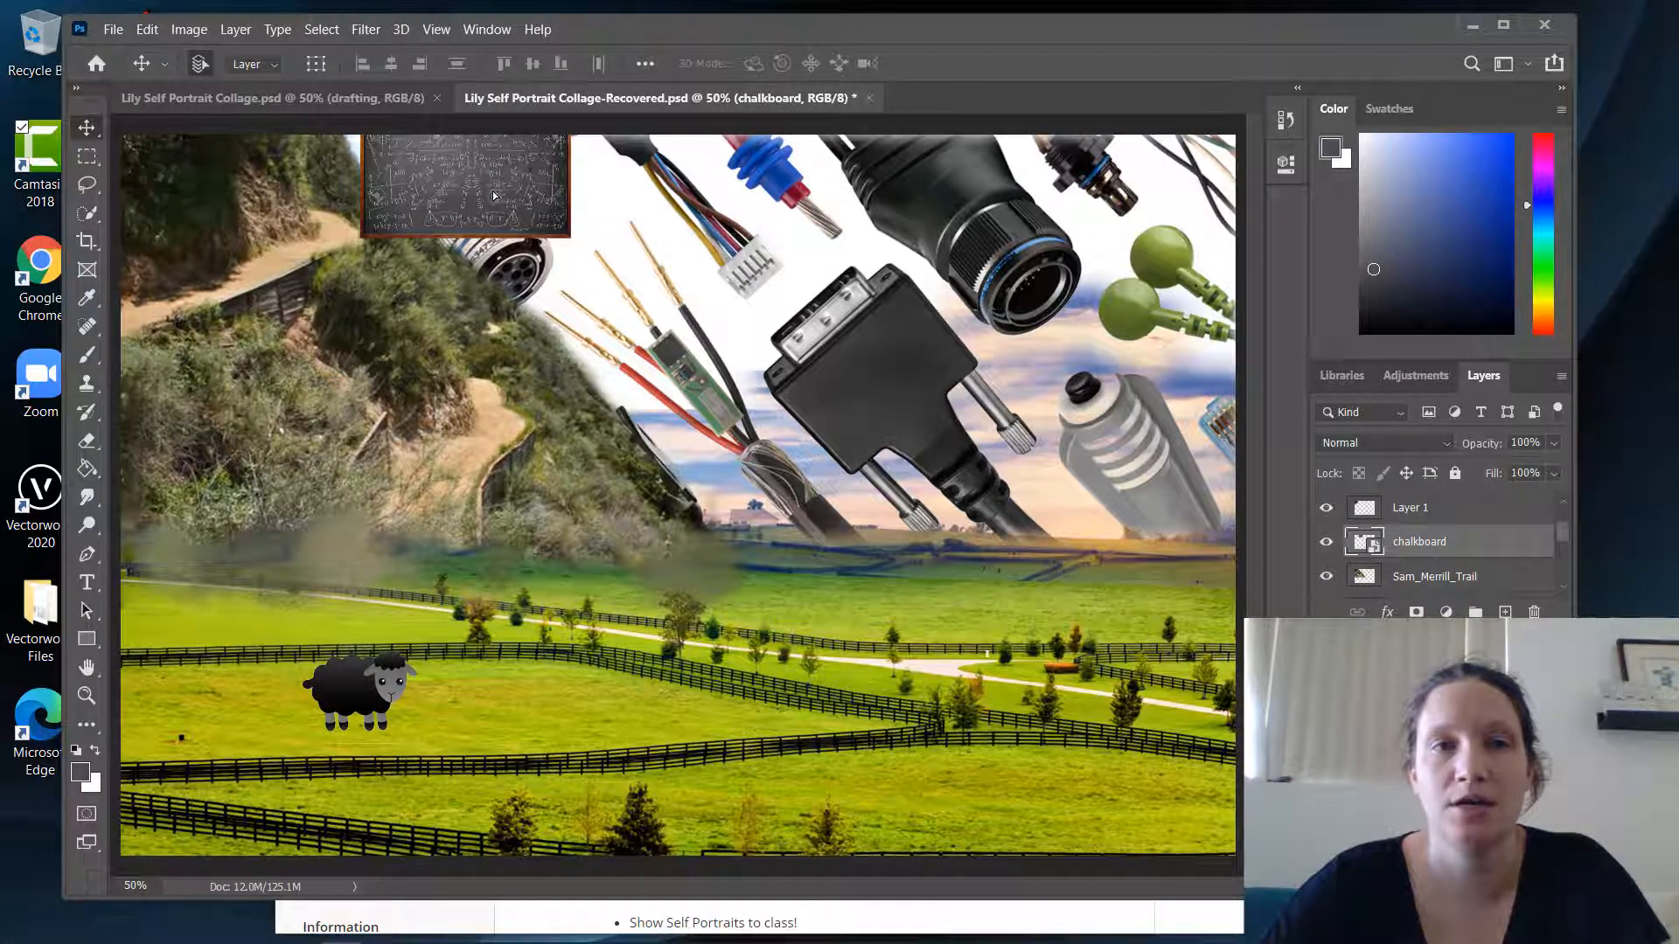
{"action": "left_click_drag", "start_coordinate": [494, 196], "coordinate": [411, 190]}
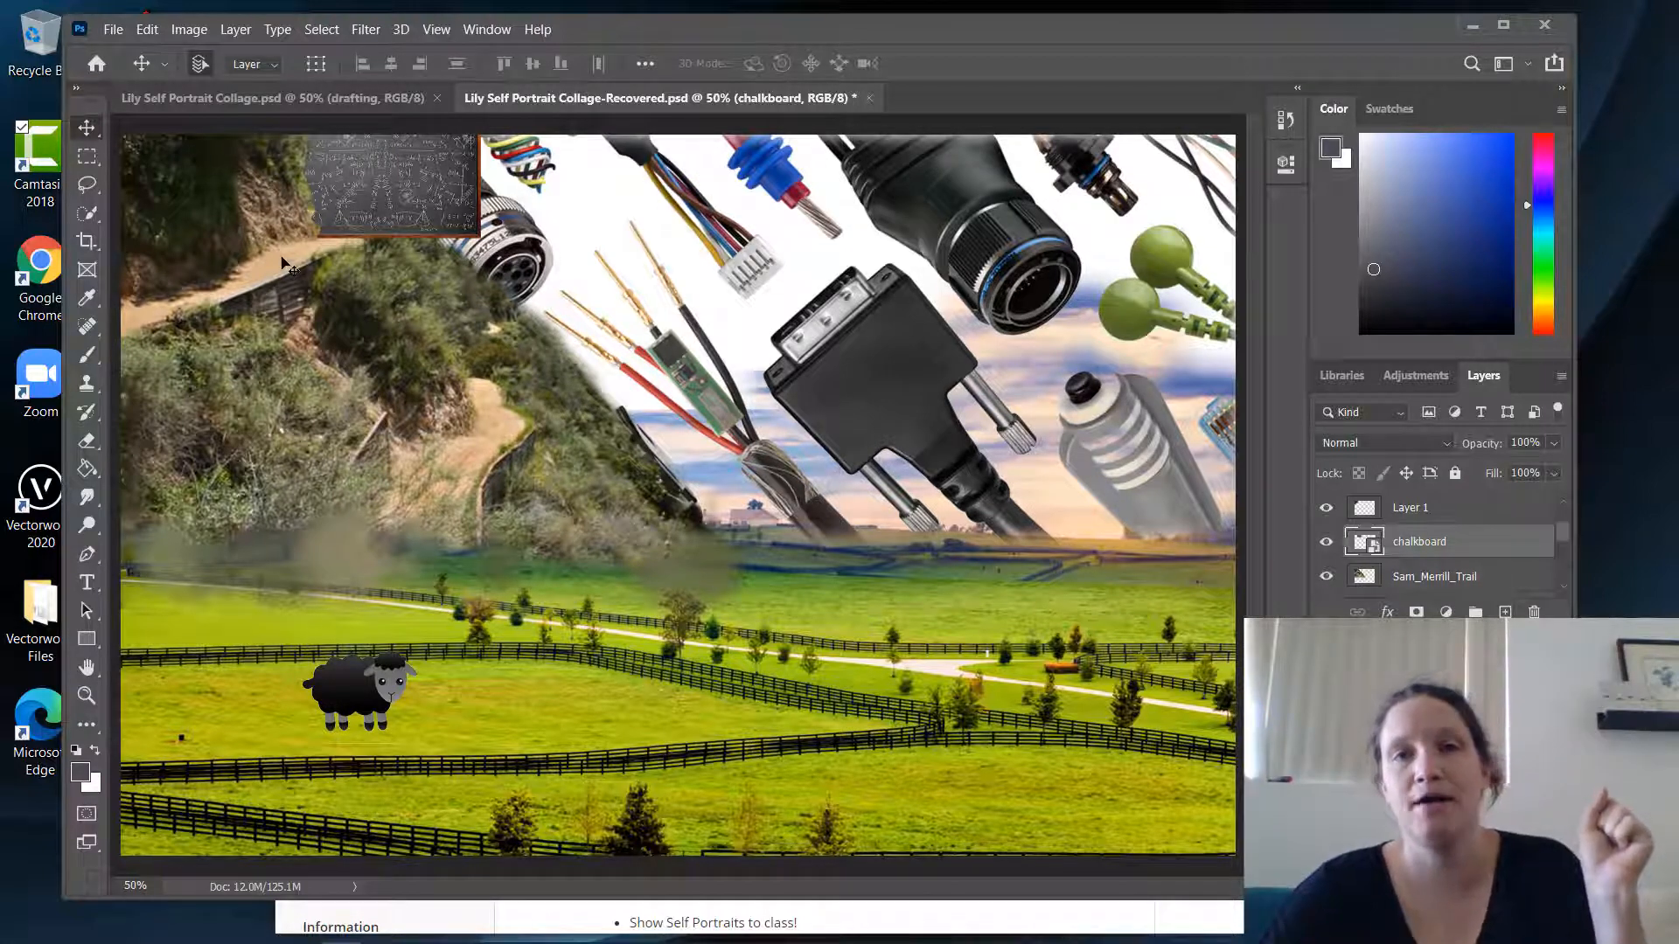
Rename the rock cutout layer, Layer 1, as "foreground rock"
{"action": "double_click", "coordinate": [1416, 514]}
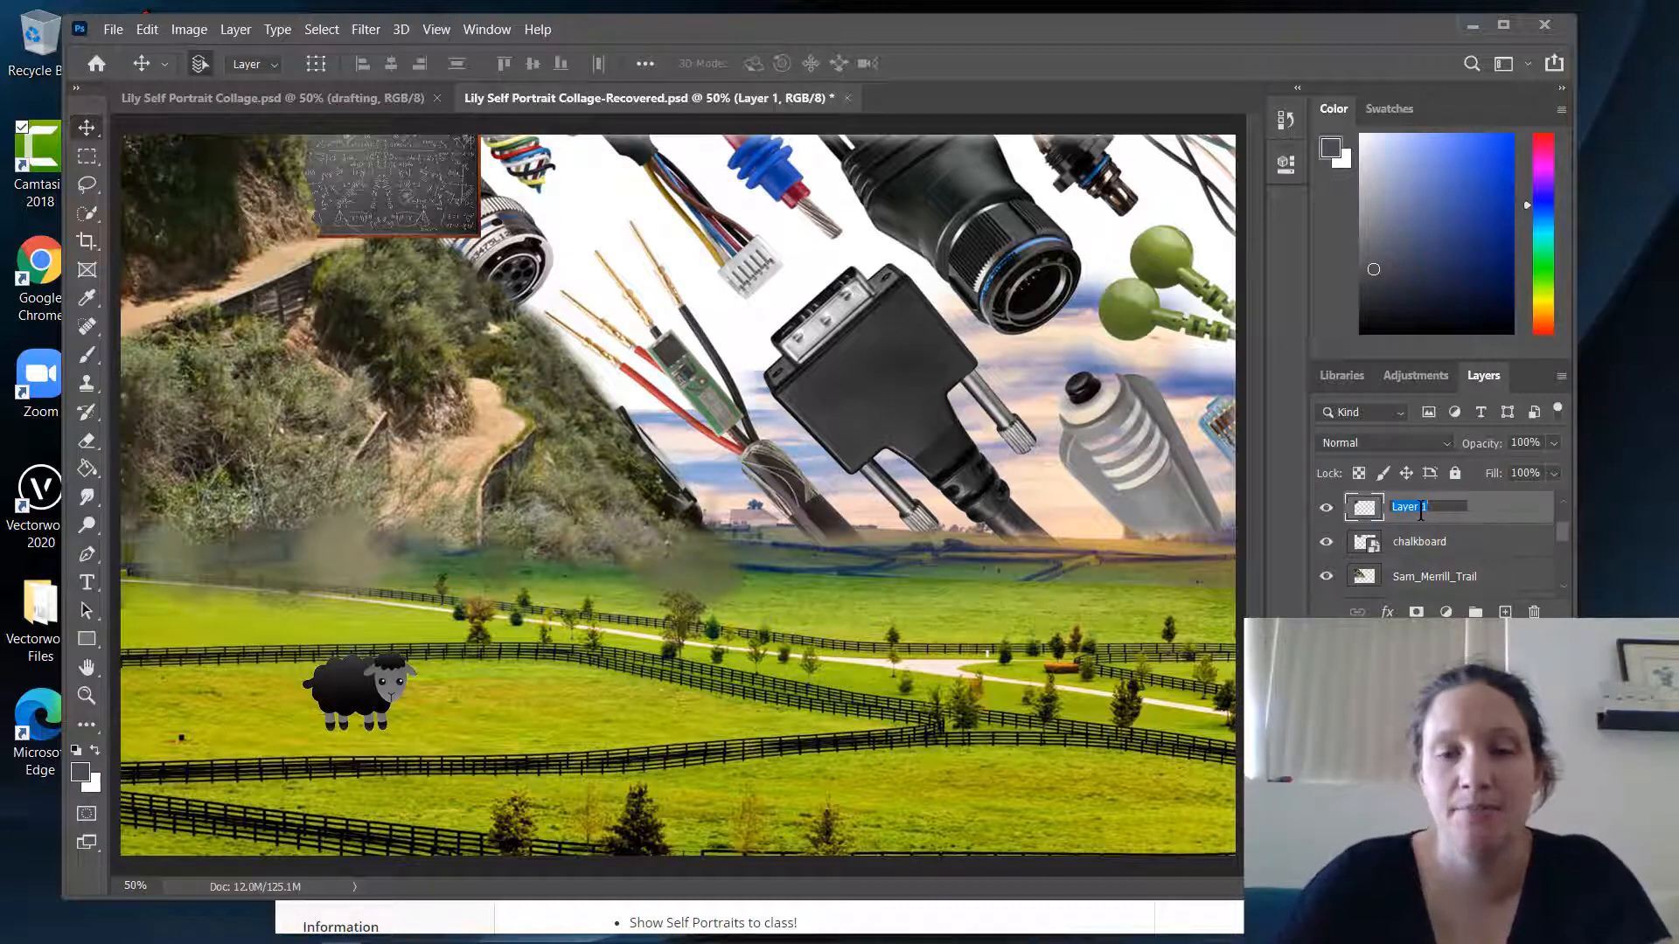
{"action": "key", "text": "BackSpace"}
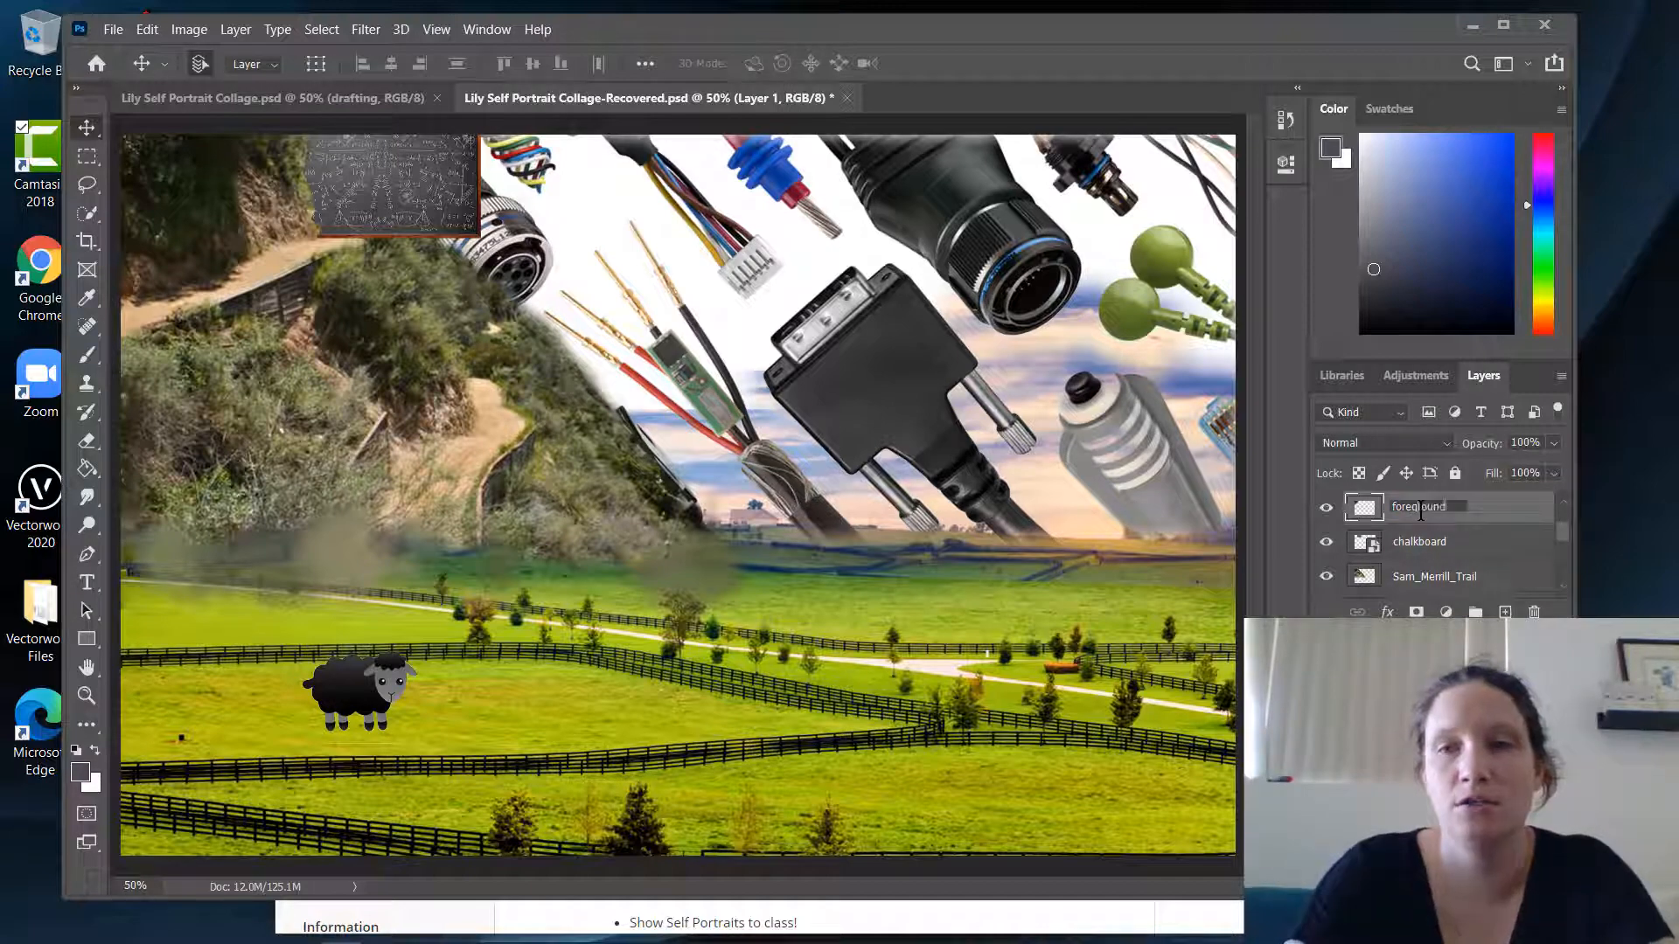
{"action": "type", "text": "foreground rock"}
{"action": "key", "text": "Return"}
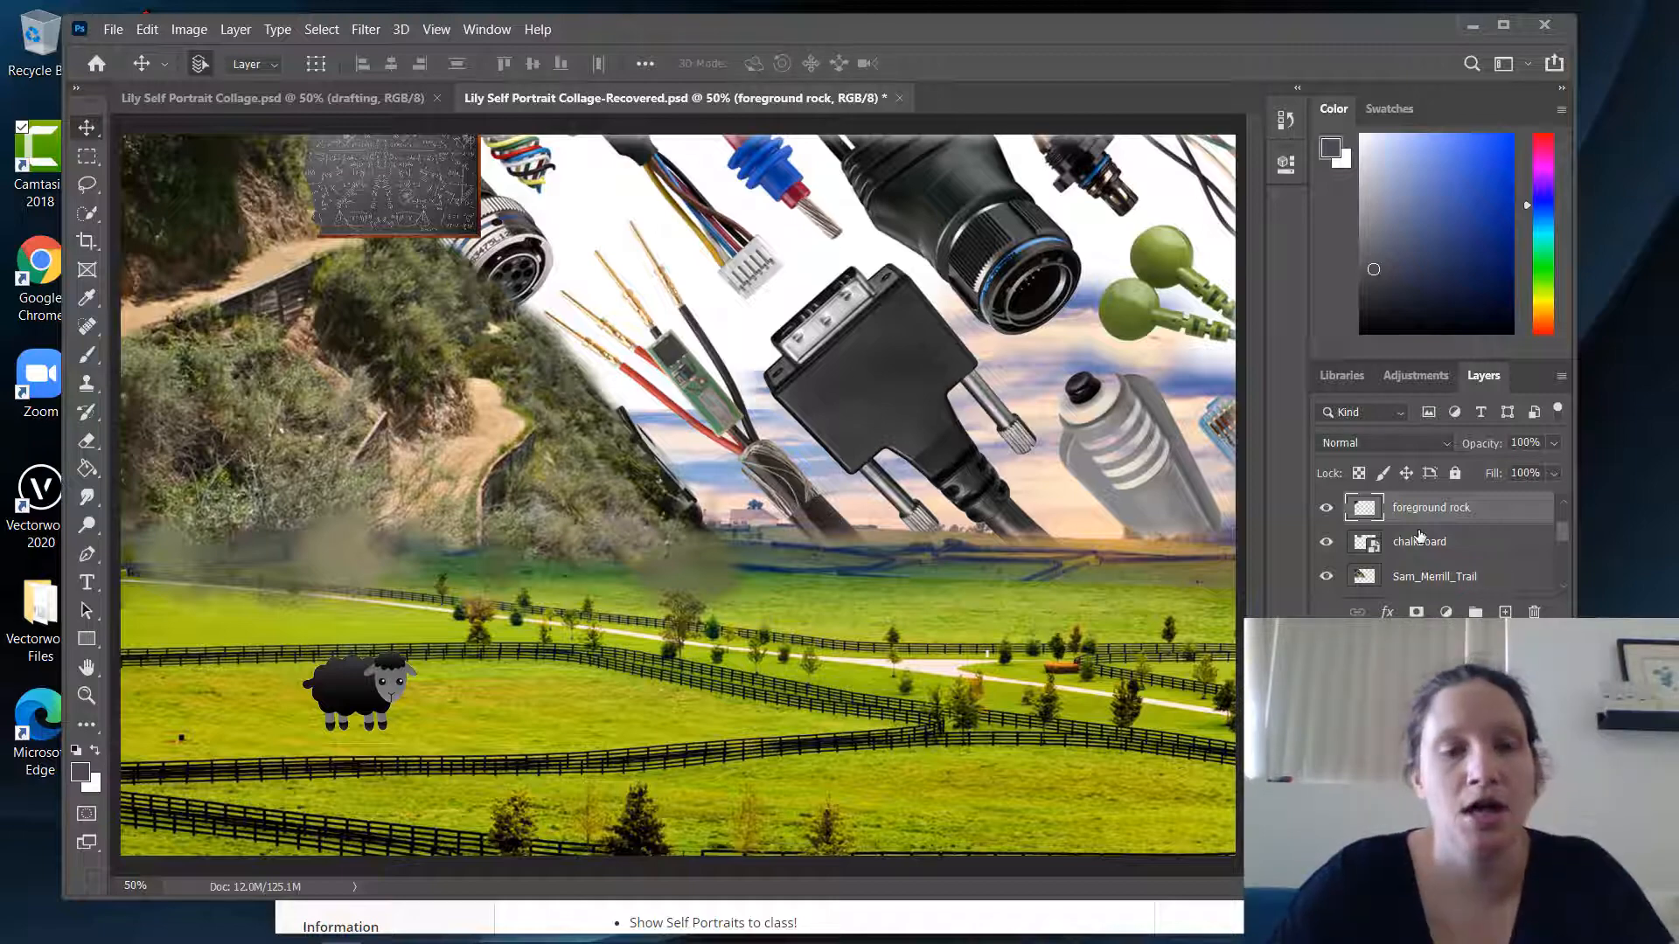
Save the recovered document as a layered PSD over the existing self portrait collage file in the 01 Self Portrait Project folder
{"action": "key", "text": "ctrl+s"}
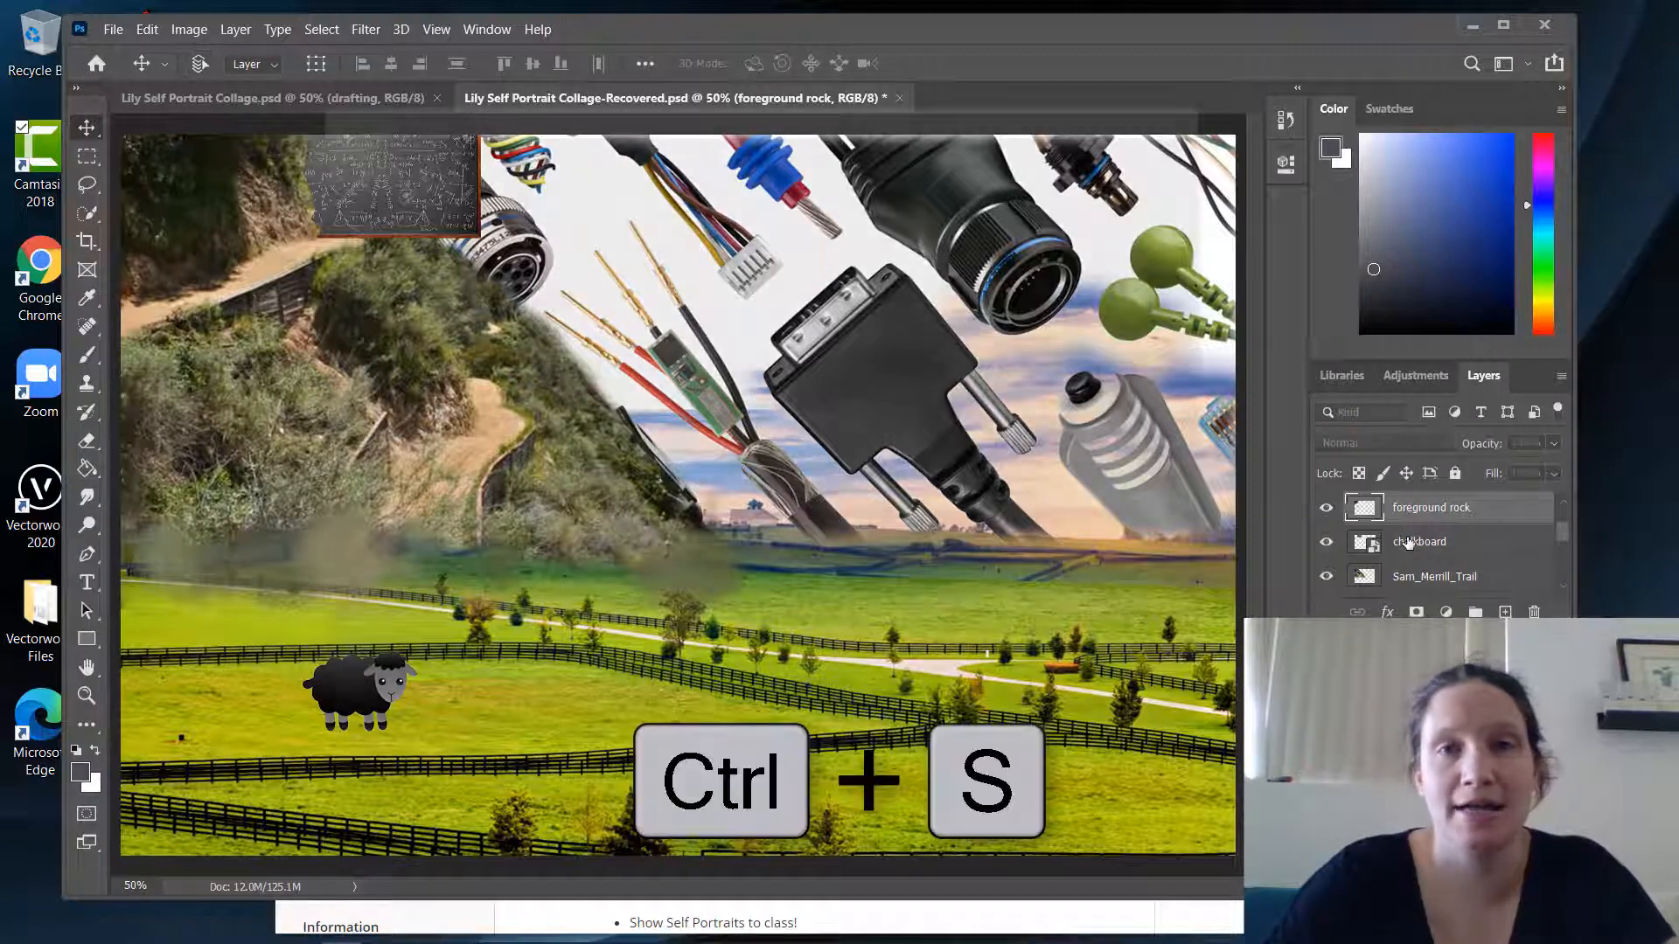
{"action": "left_click", "coordinate": [900, 639]}
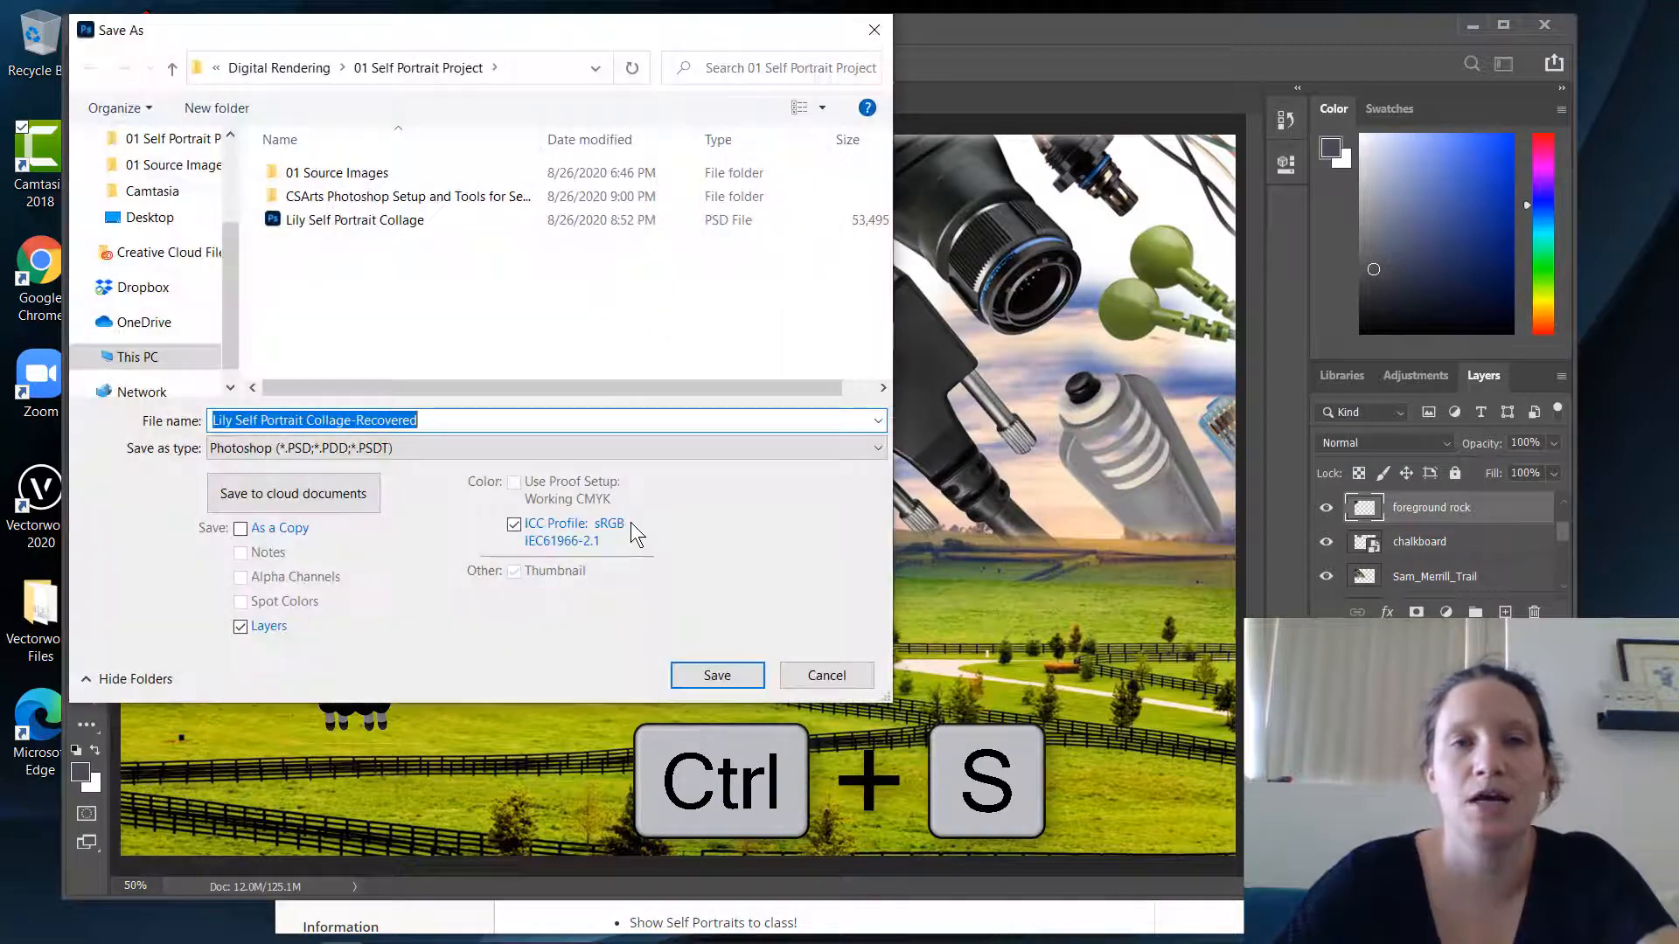
{"action": "left_click", "coordinate": [352, 219]}
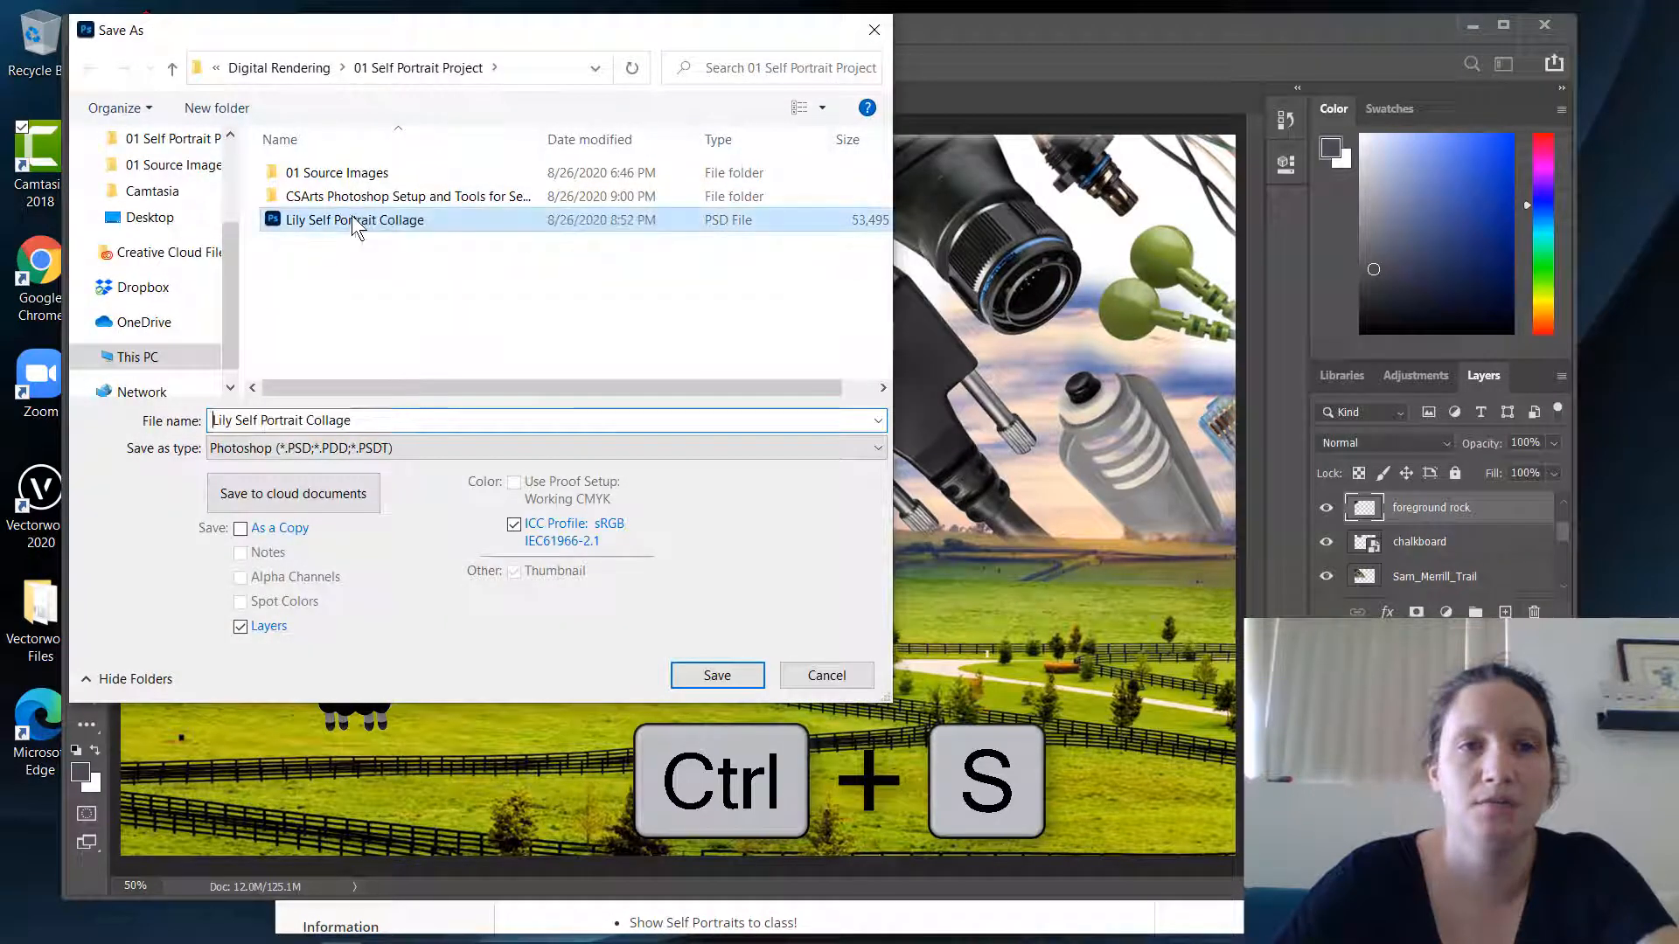
{"action": "left_click", "coordinate": [717, 677]}
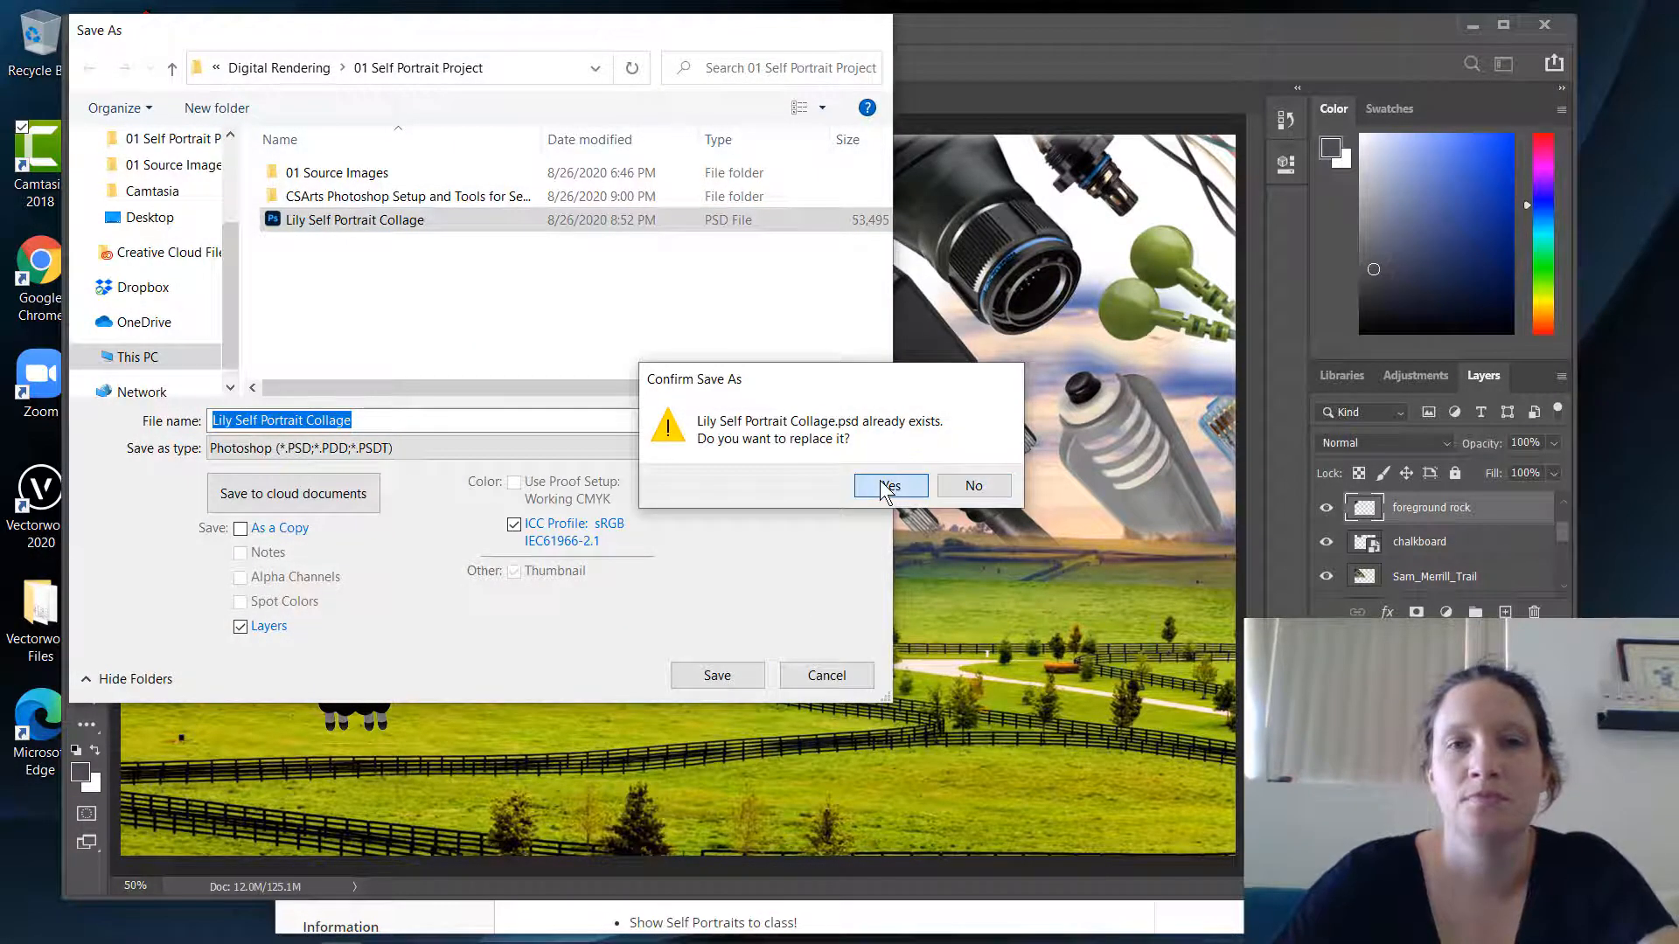
{"action": "left_click", "coordinate": [885, 486]}
{"action": "left_click", "coordinate": [1082, 263]}
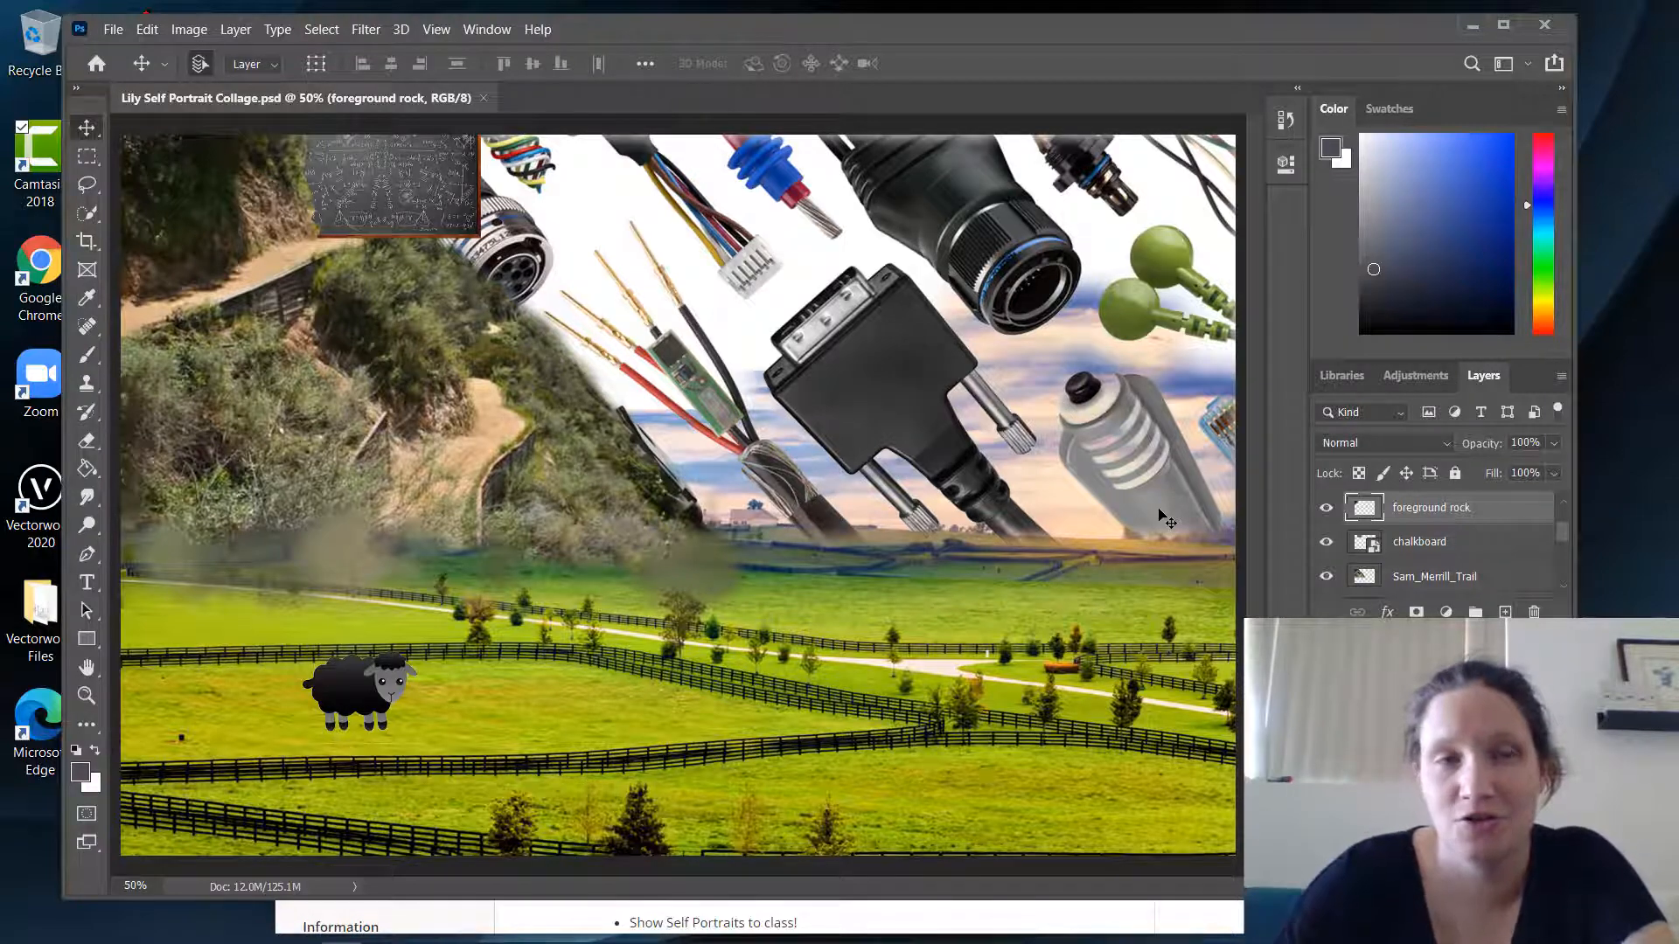
Quick-export the collage as a PNG into the 01 Self Portrait Project folder, adding "v1" to the end of the file name
{"action": "left_click", "coordinate": [107, 28]}
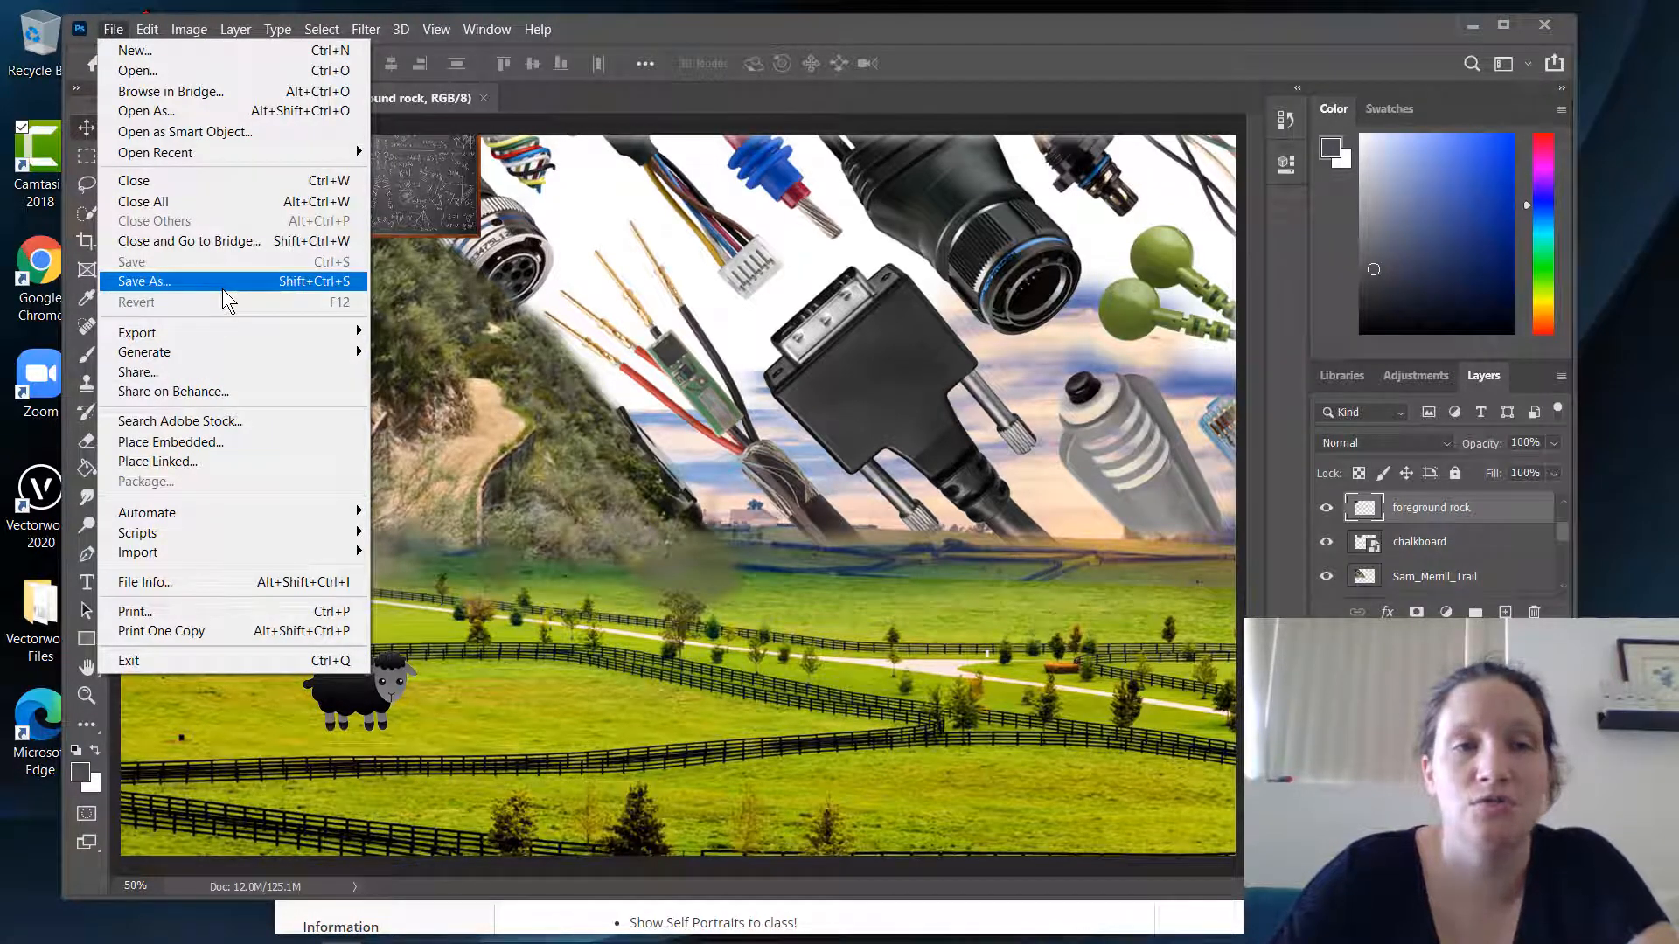
{"action": "mouse_move", "coordinate": [218, 331]}
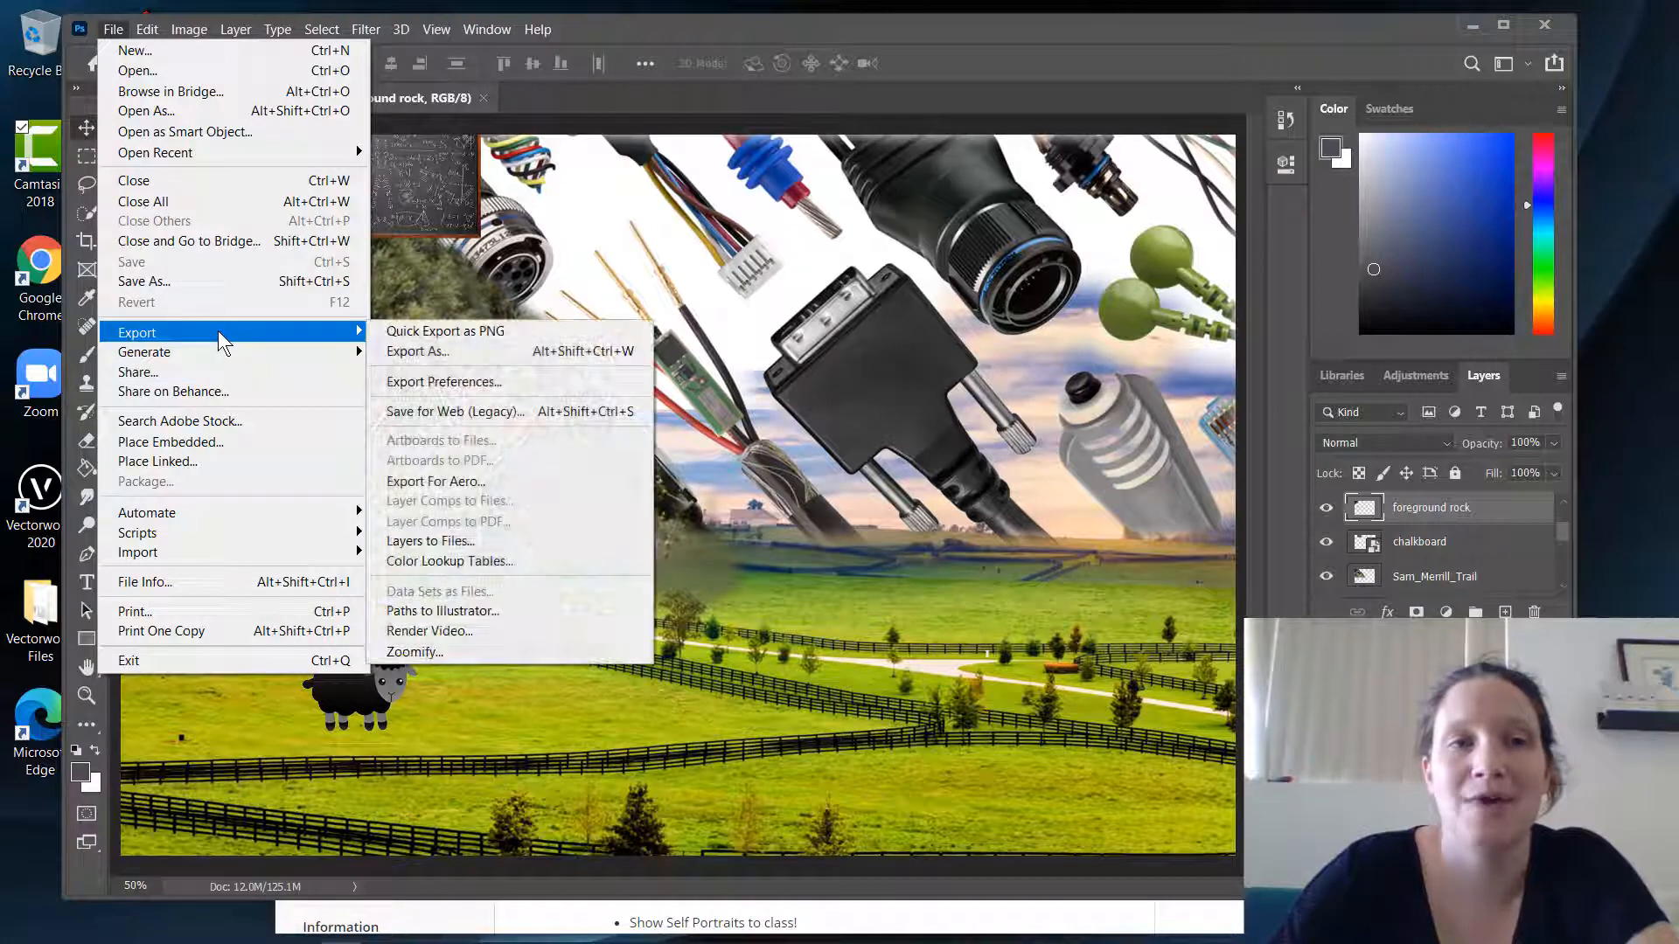
{"action": "left_click", "coordinate": [486, 333]}
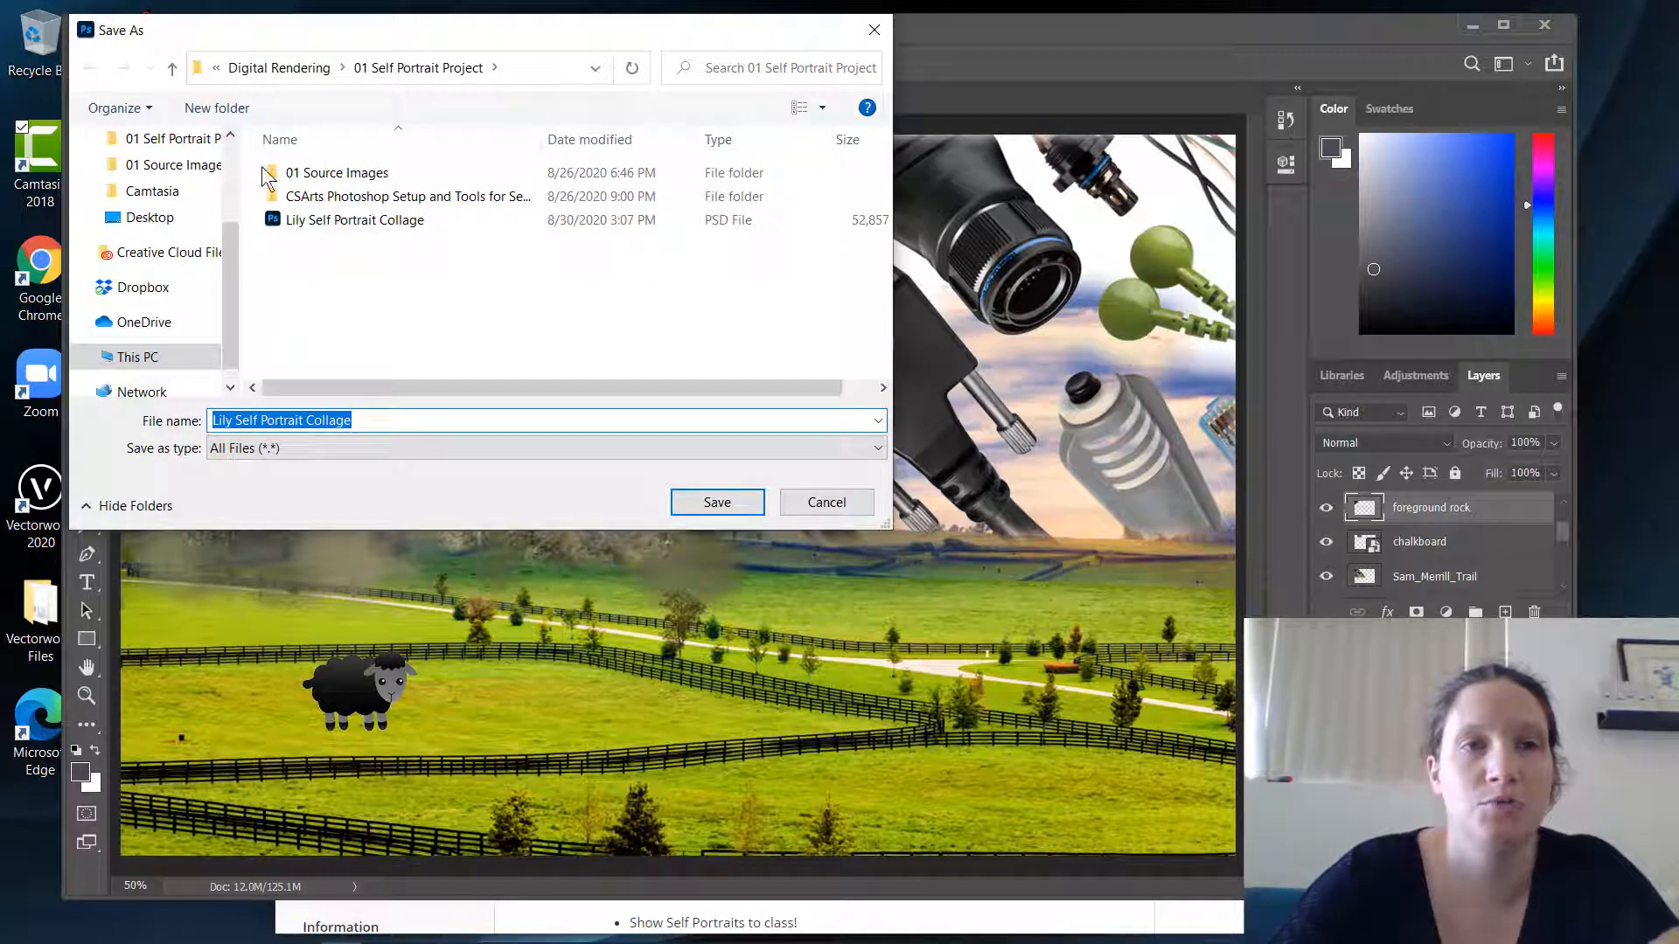
{"action": "left_click", "coordinate": [463, 420]}
{"action": "type", "text": "v1"}
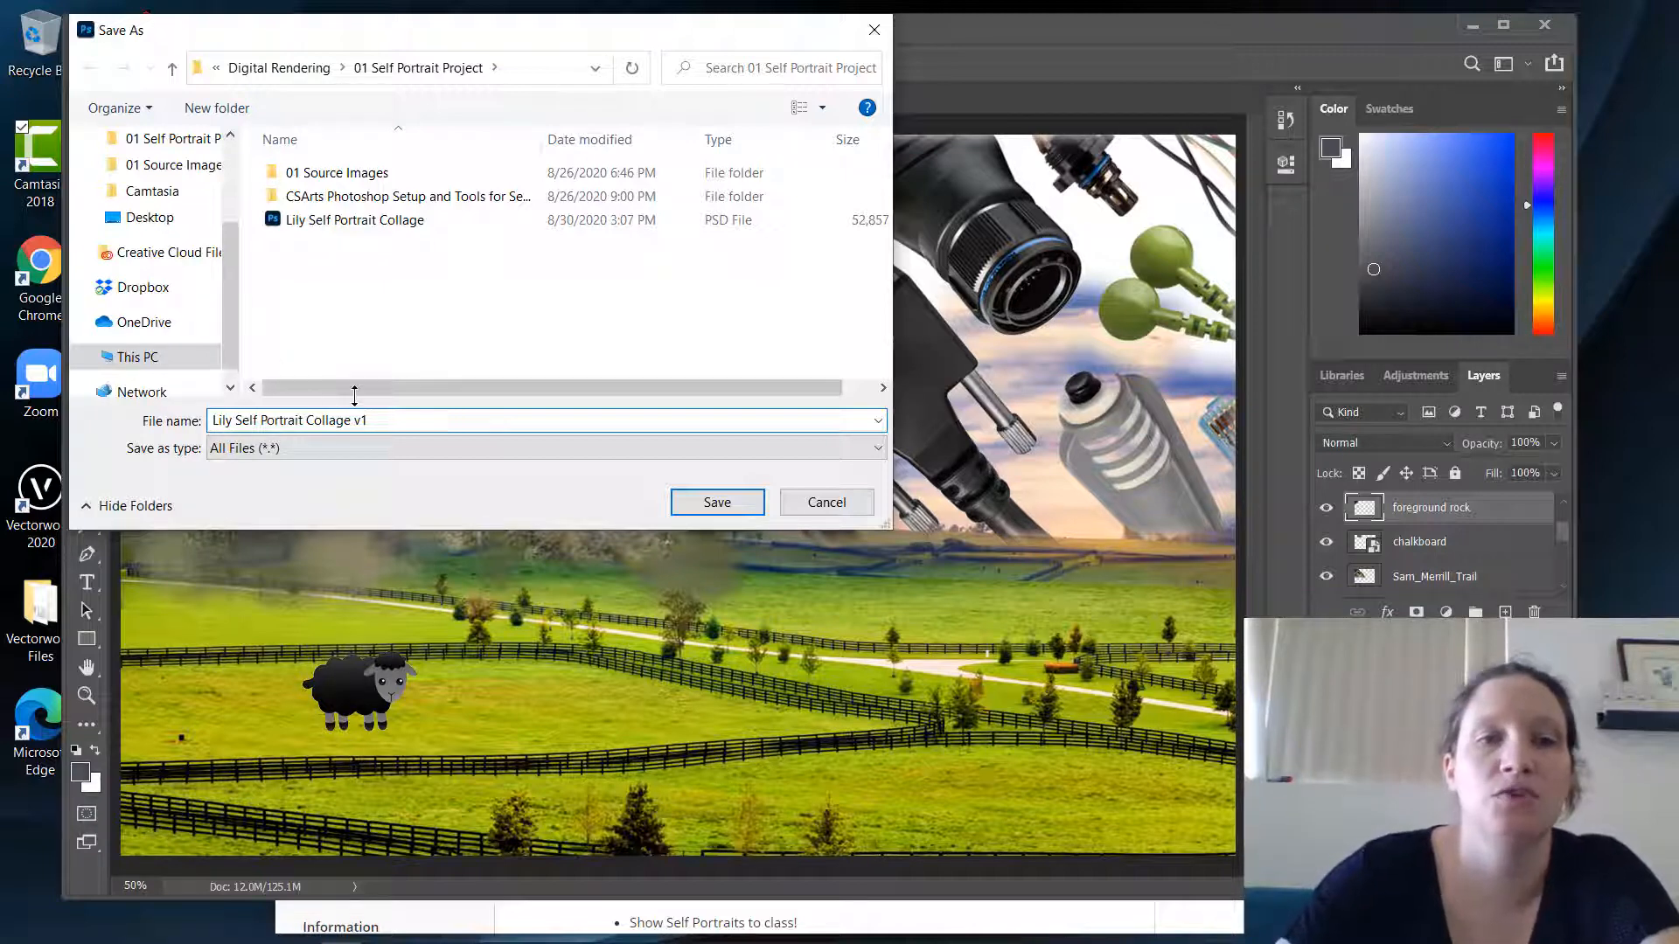
{"action": "left_click", "coordinate": [725, 502]}
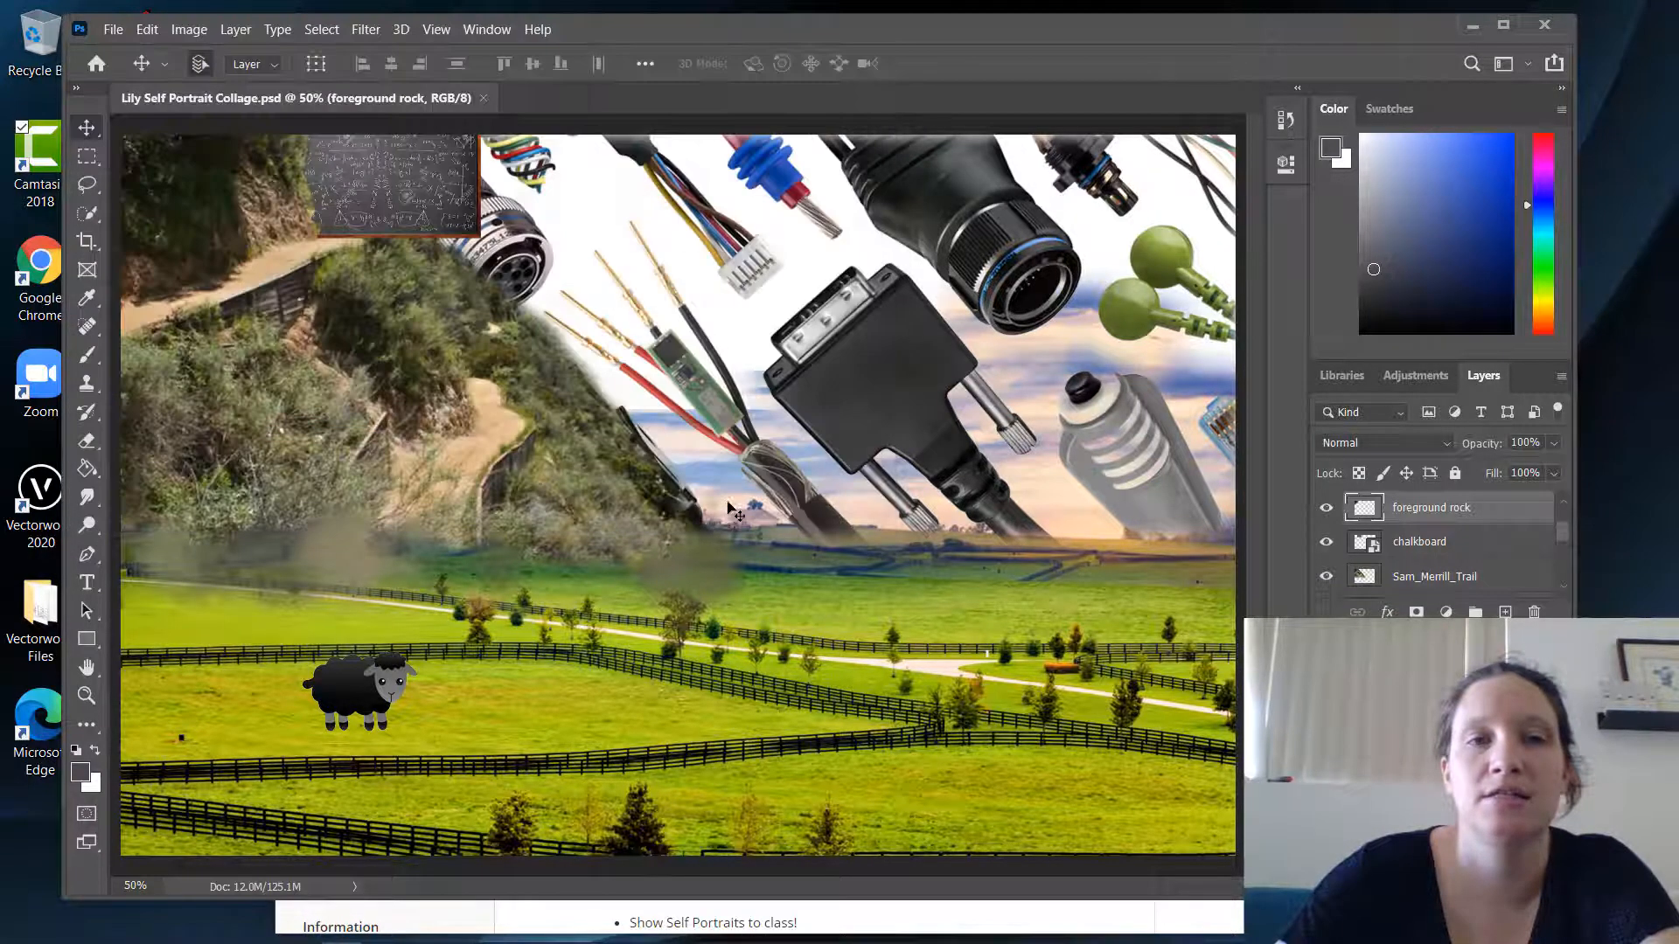